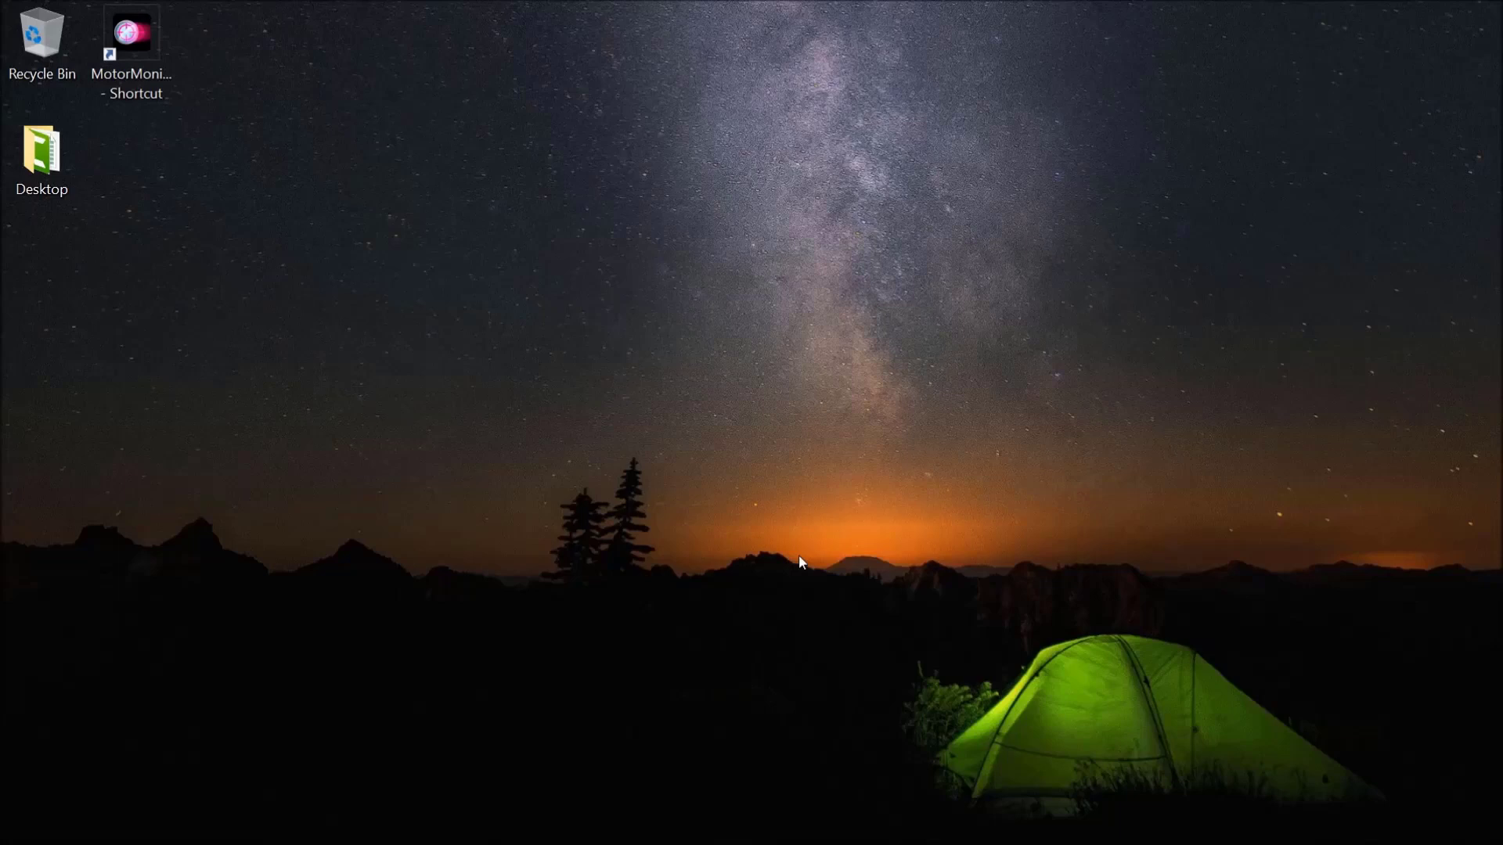
Launch the motor condition monitoring tool, start its device setting with elevated permission, and open Ethernet port 2 in SYSMAC Gateway Console
double_click(145, 52)
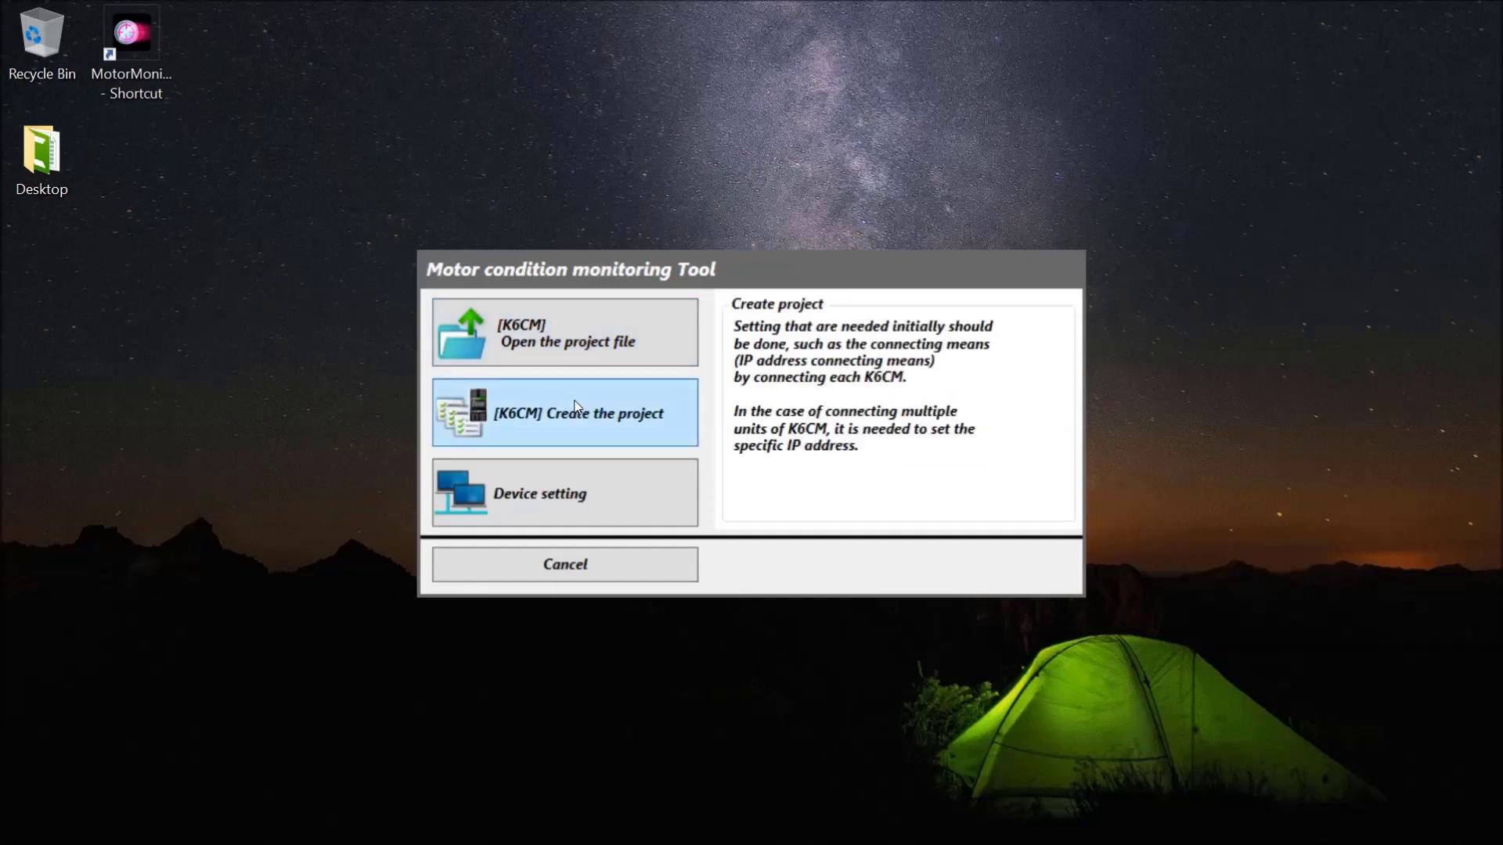
left_click(584, 493)
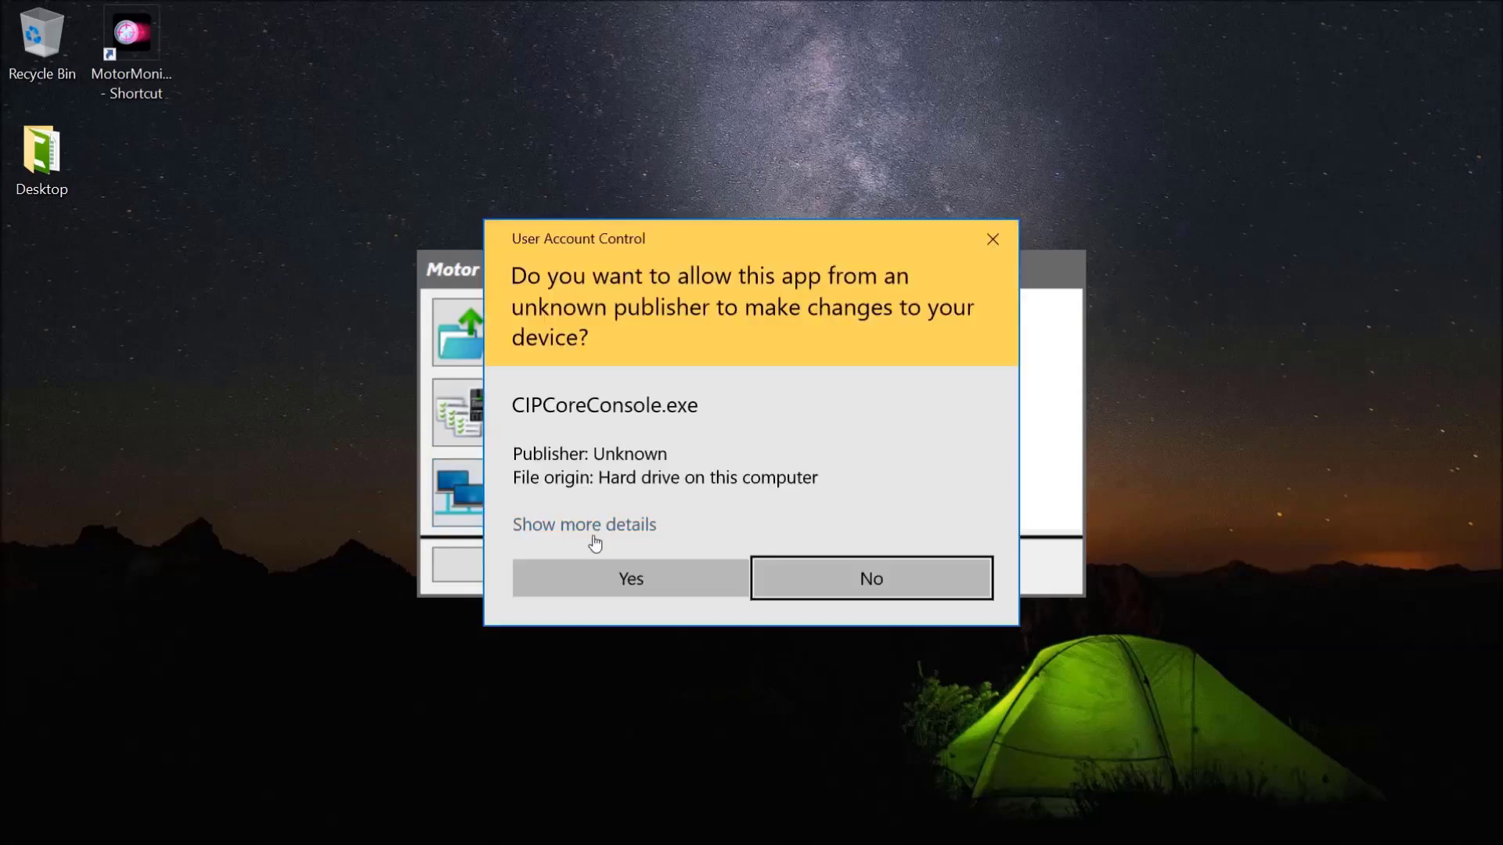
left_click(601, 569)
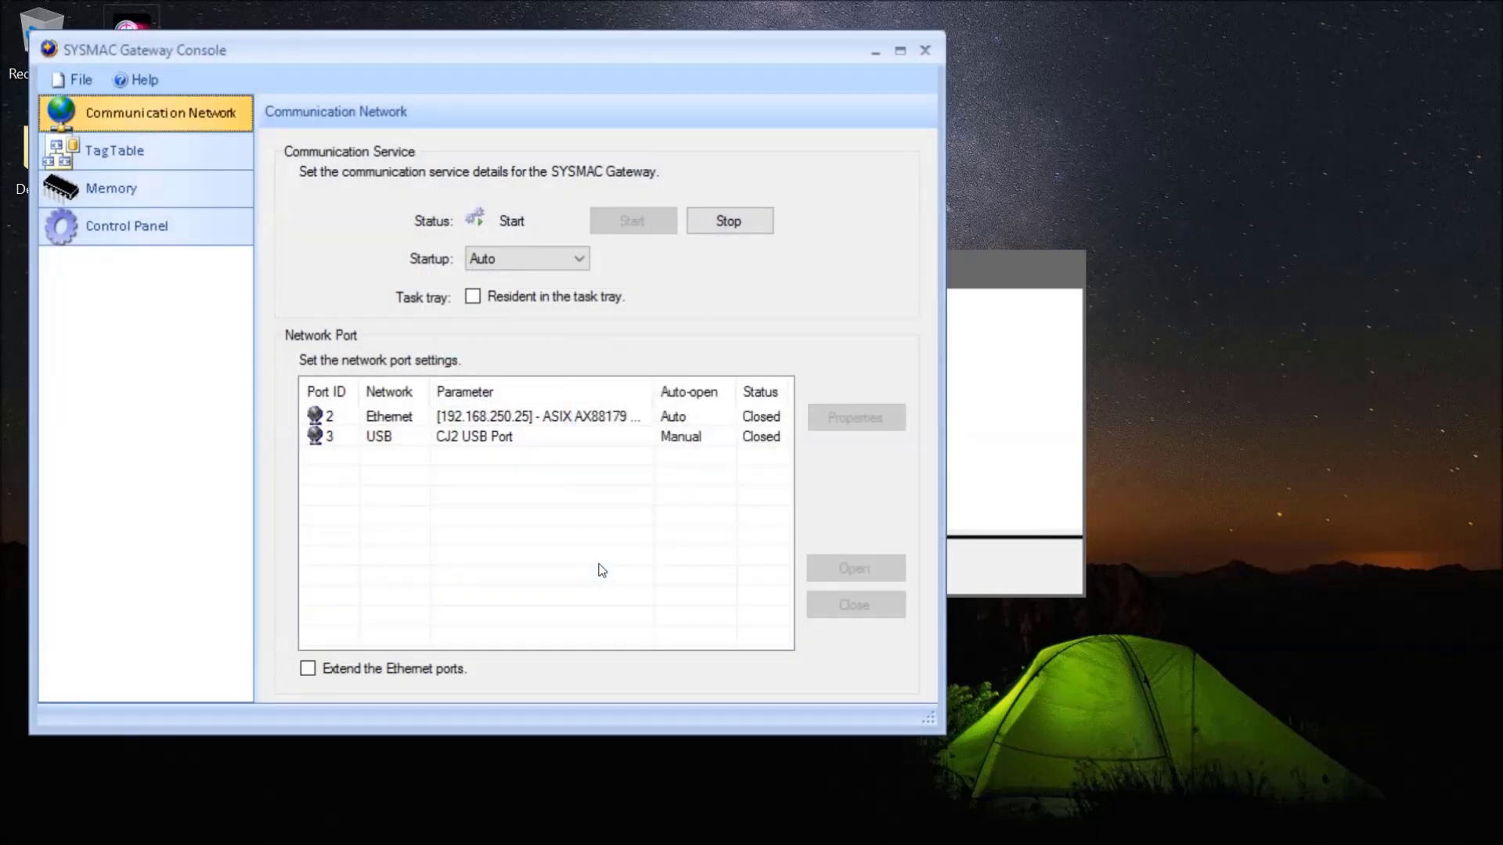
left_click(568, 415)
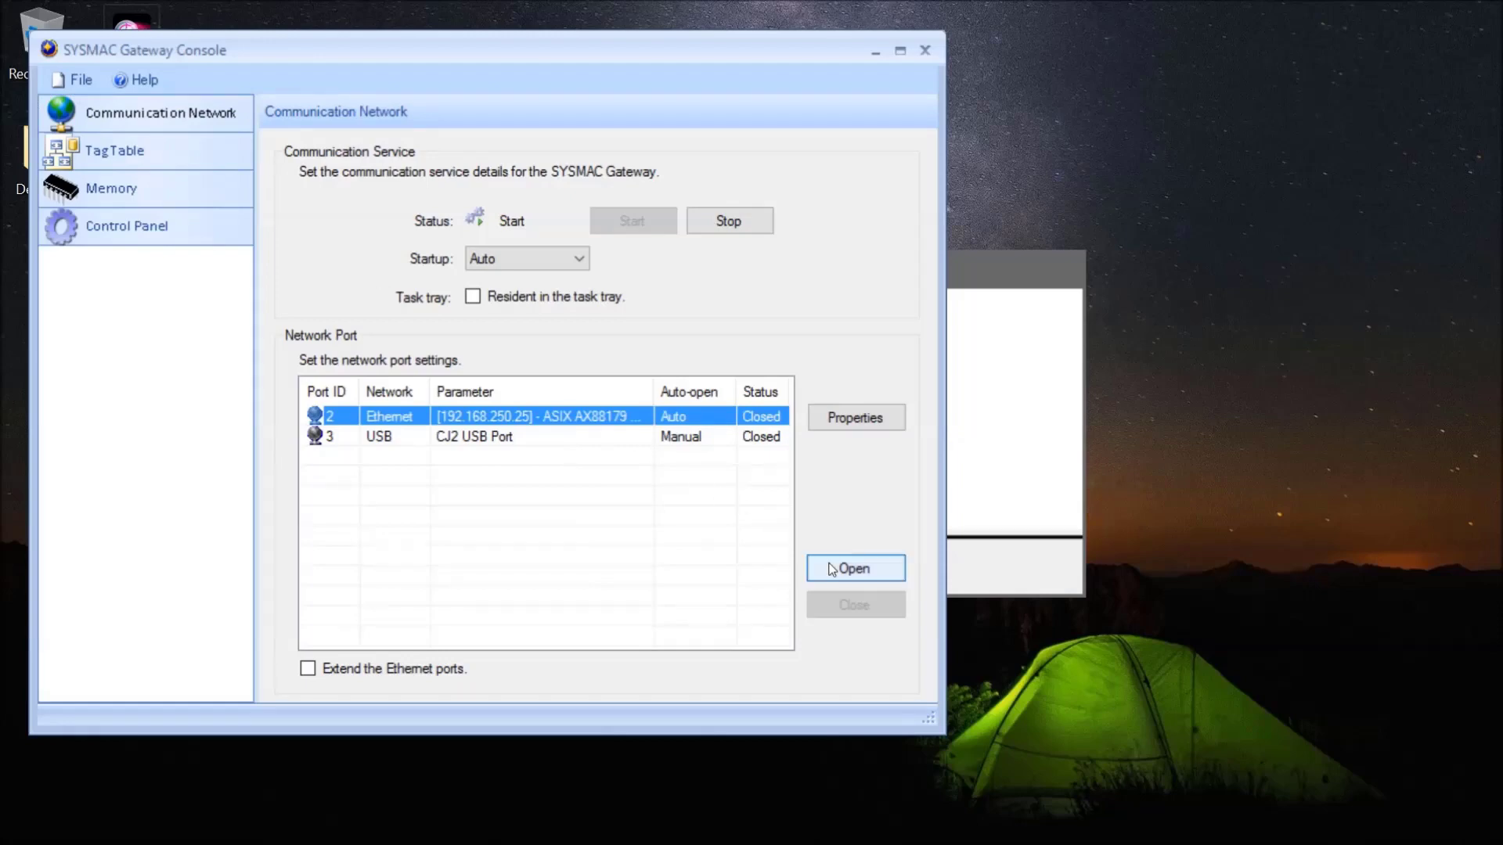
left_click(854, 568)
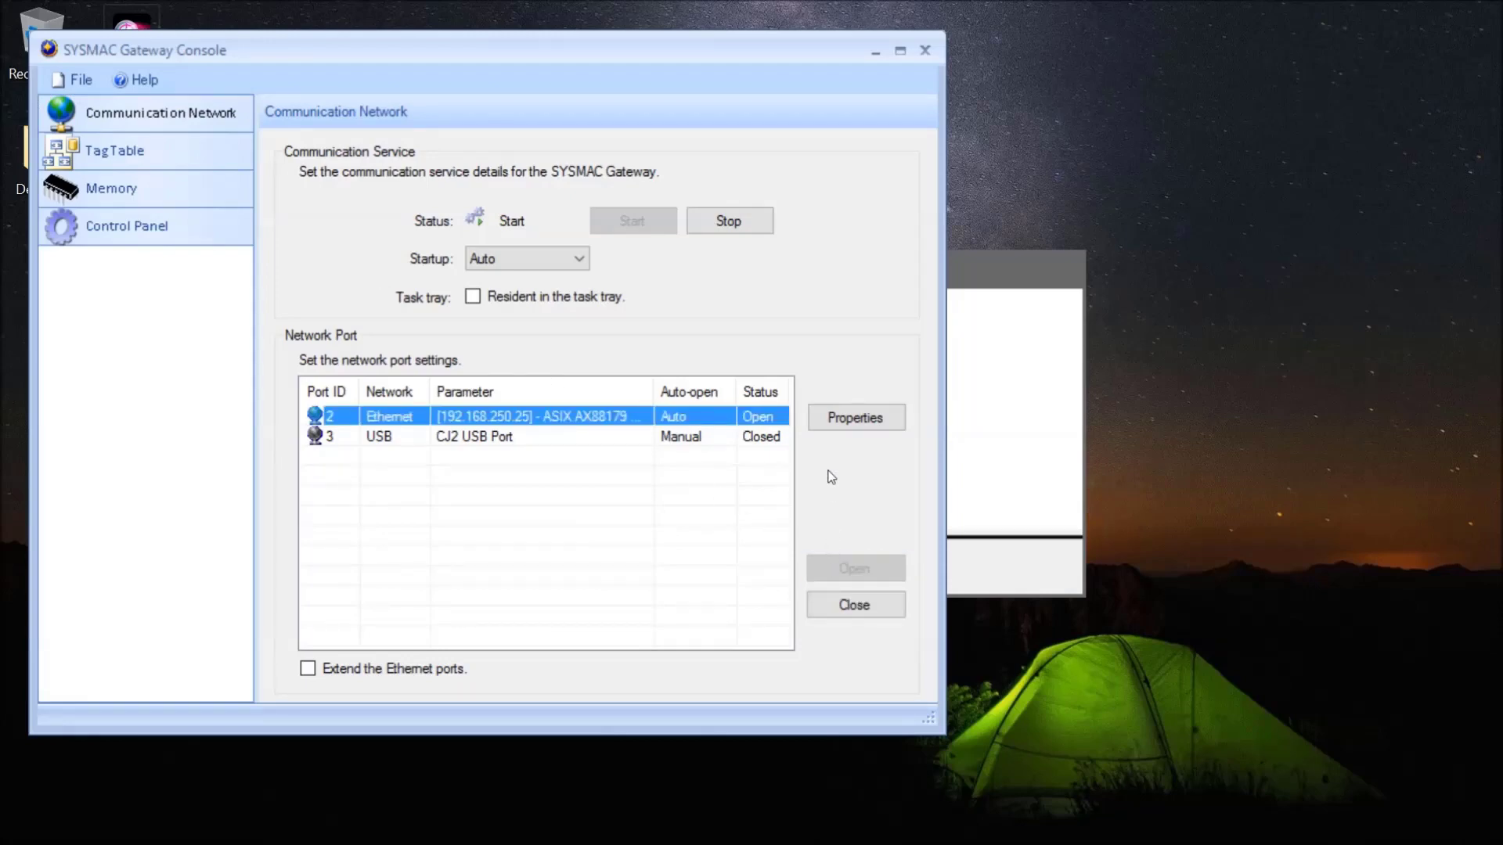
Check the LAN card properties of Ethernet port 2 without changing them, and close SYSMAC Gateway Console
left_click(858, 420)
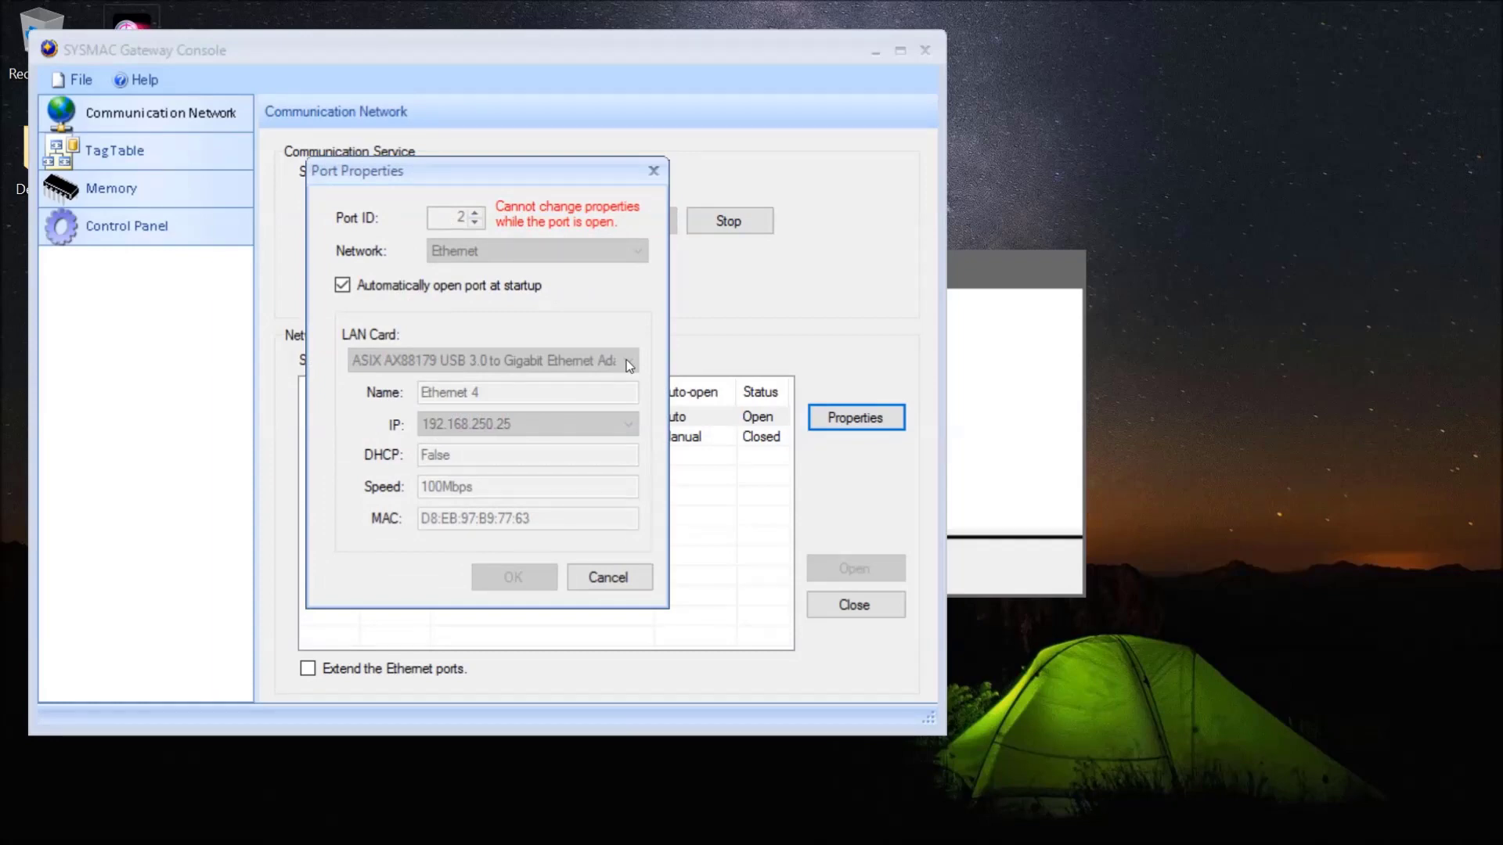
left_click(622, 578)
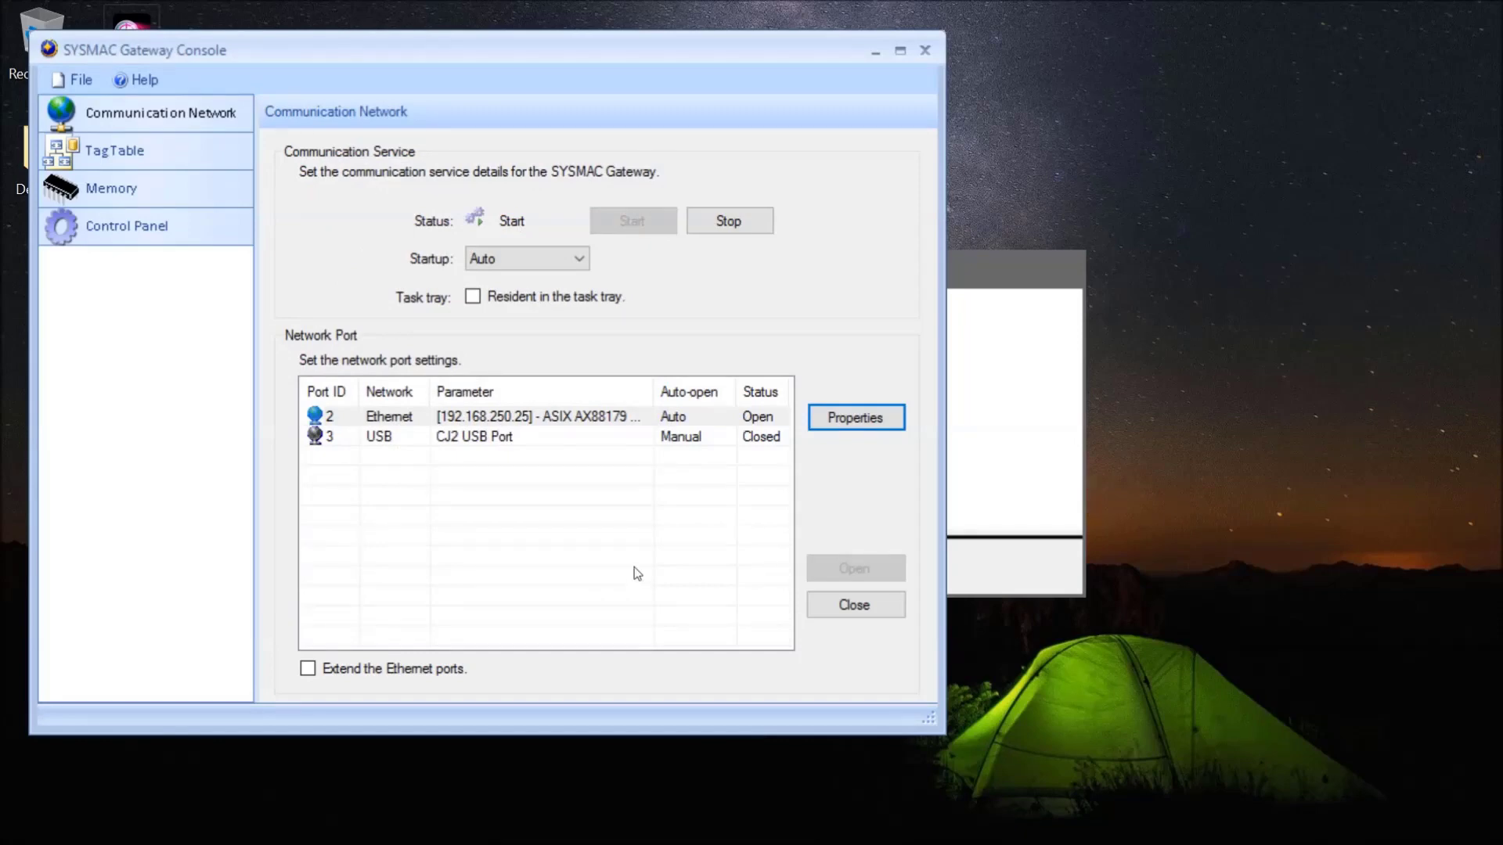
left_click(924, 52)
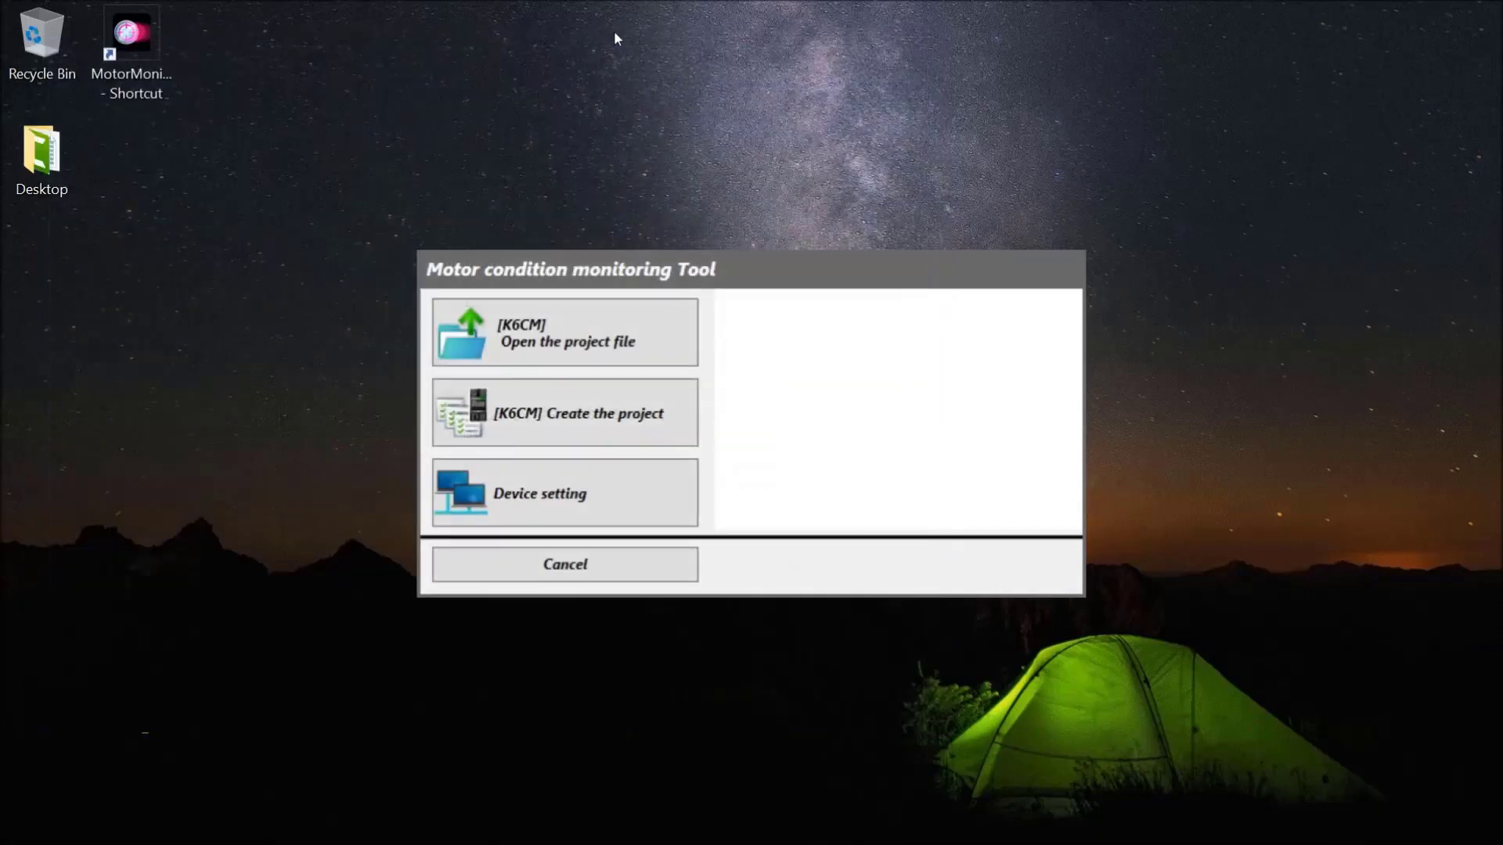
Start creating a K6CM project using a fixed IP connection and proceed past the Start Navigation preface
left_click(631, 410)
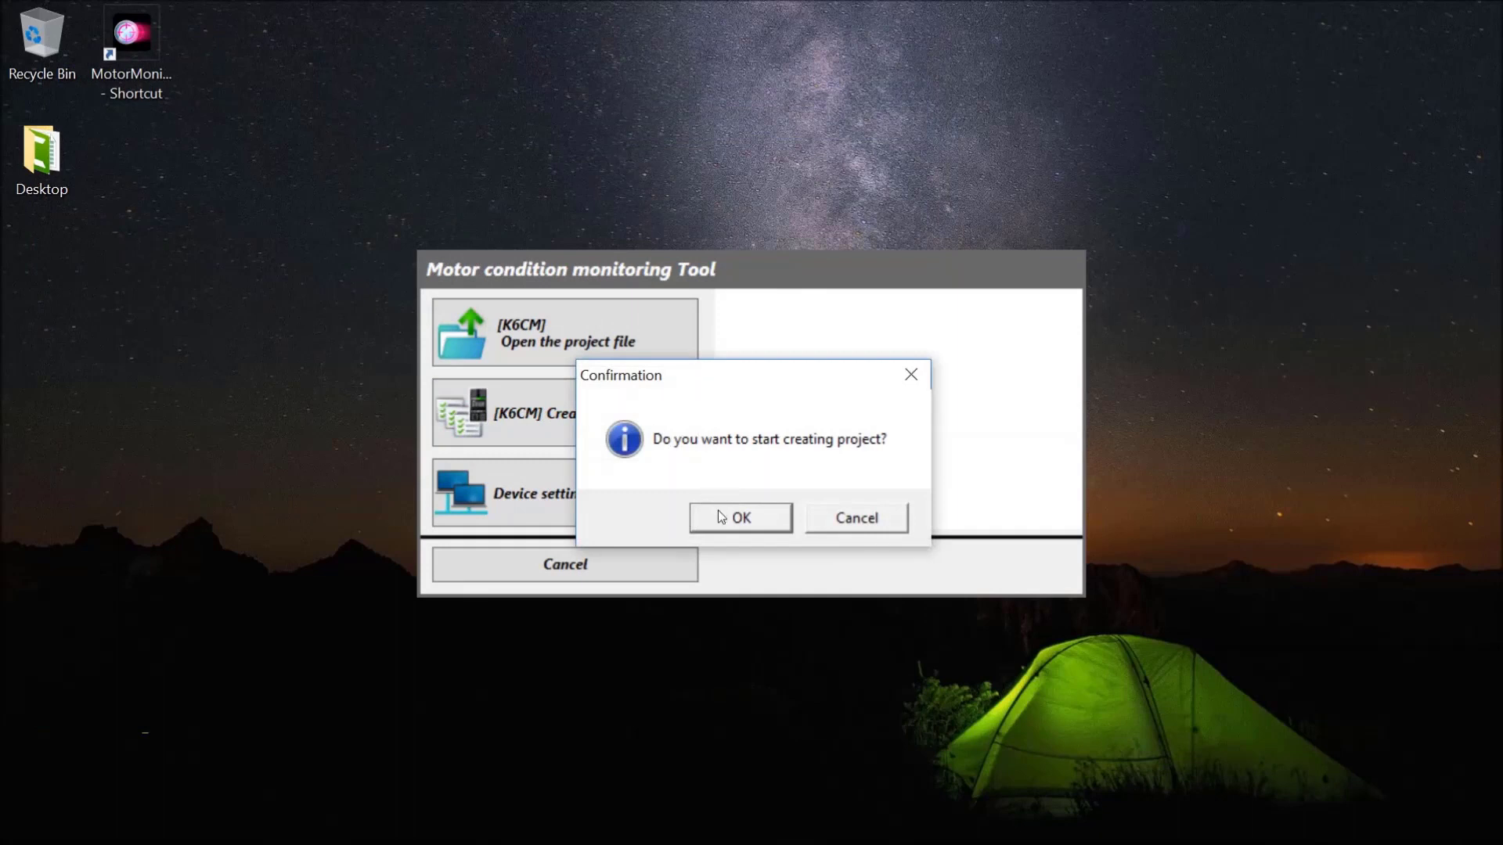
left_click(720, 513)
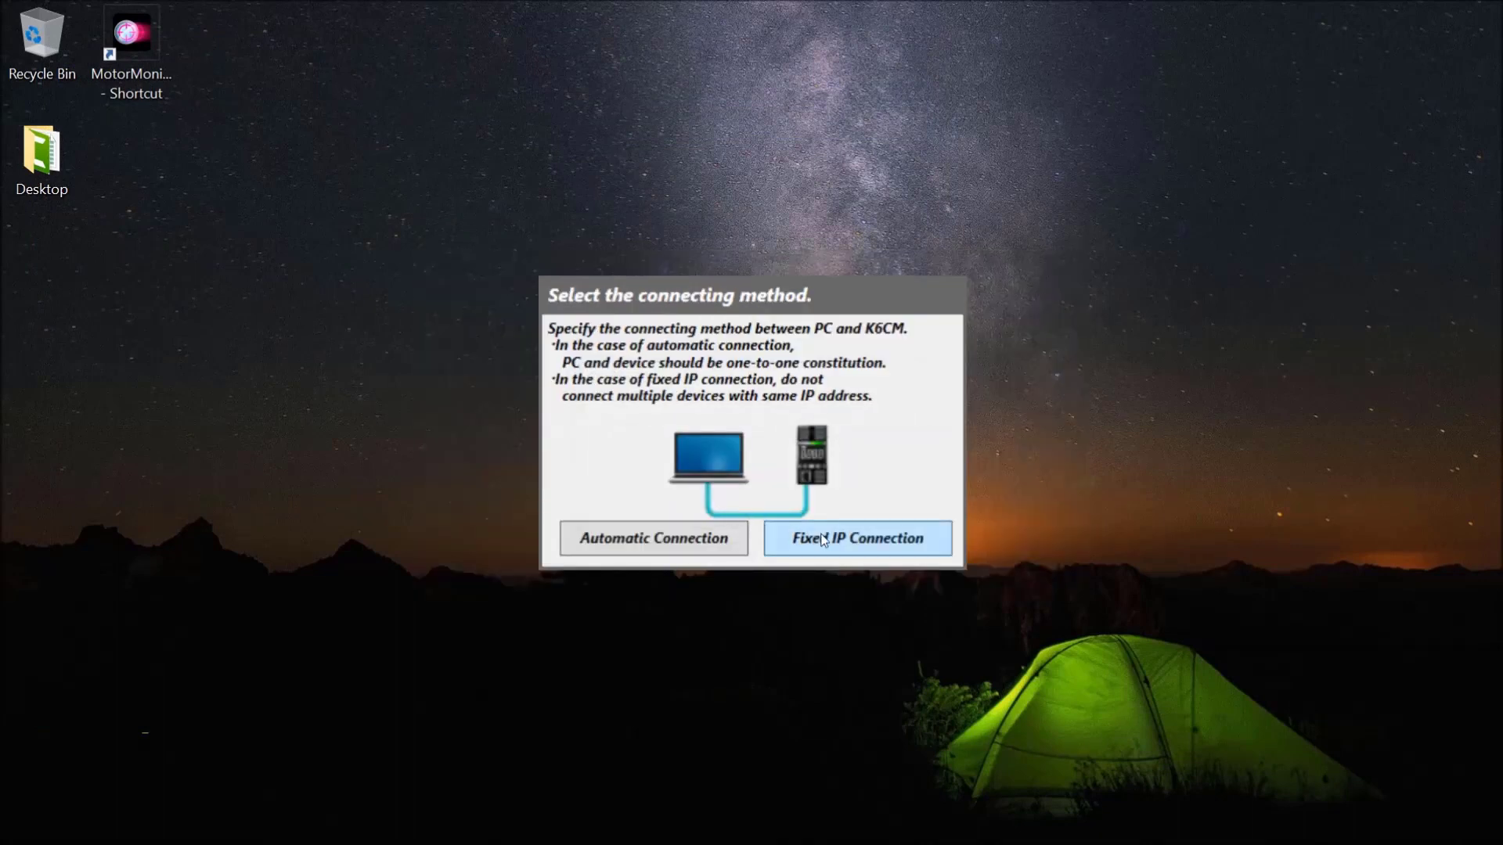
left_click(857, 538)
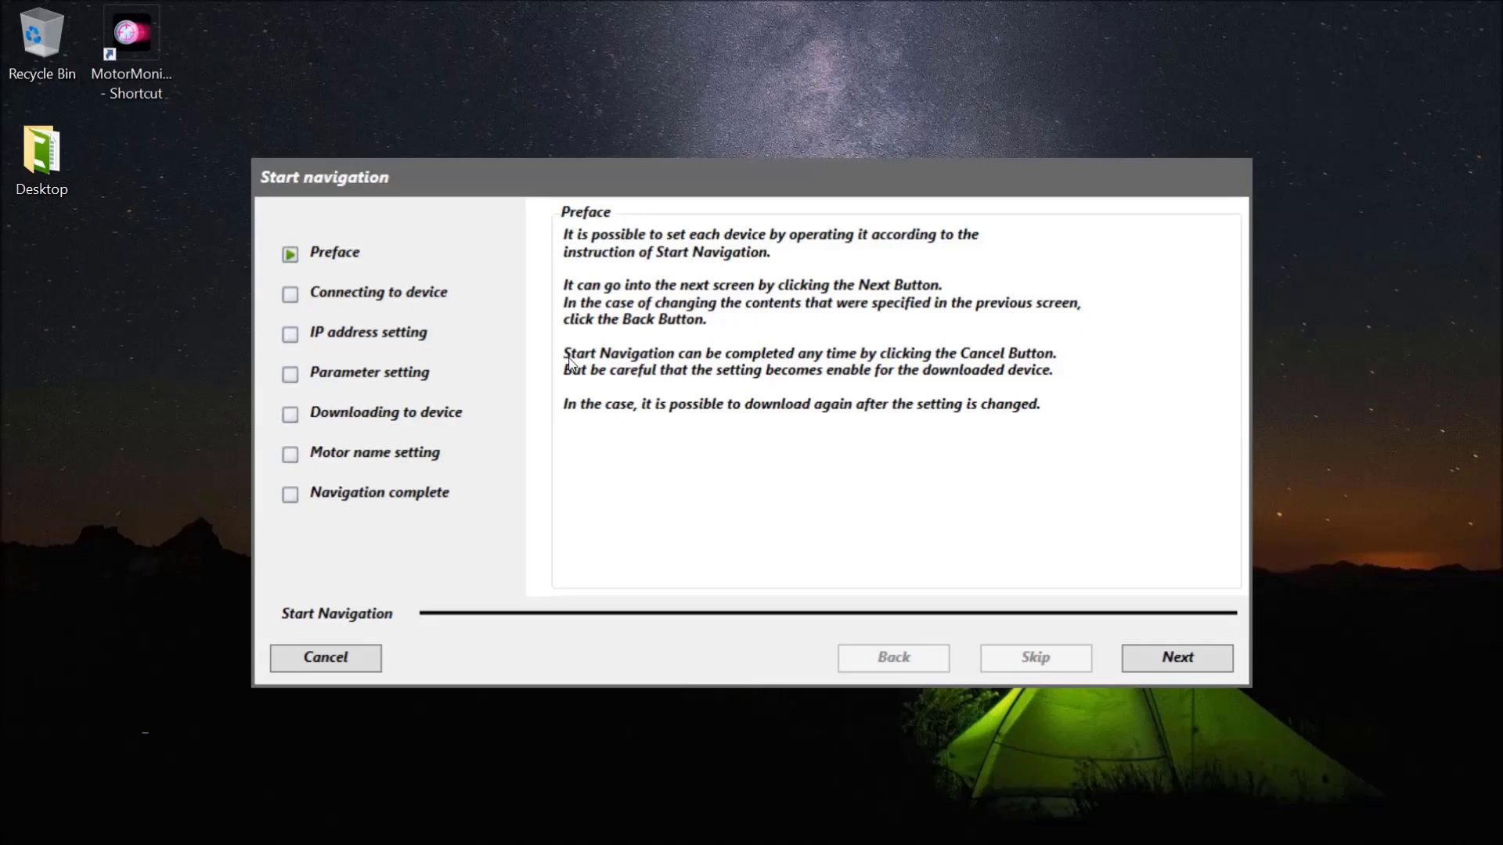
left_click(1170, 661)
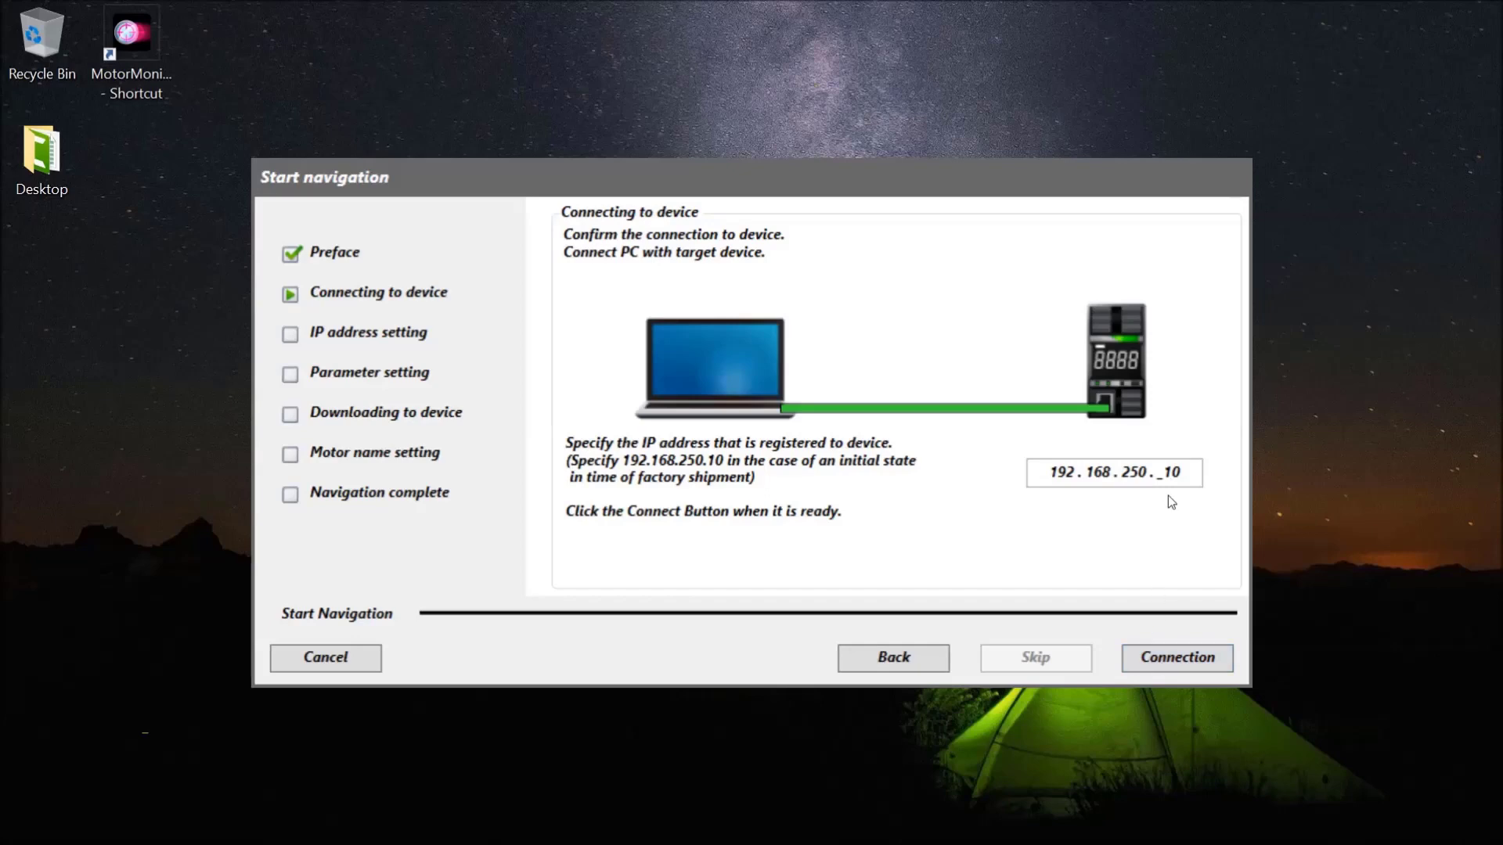
Set the target device's IP address to 192.168.250.30 and connect to it
left_click(1169, 476)
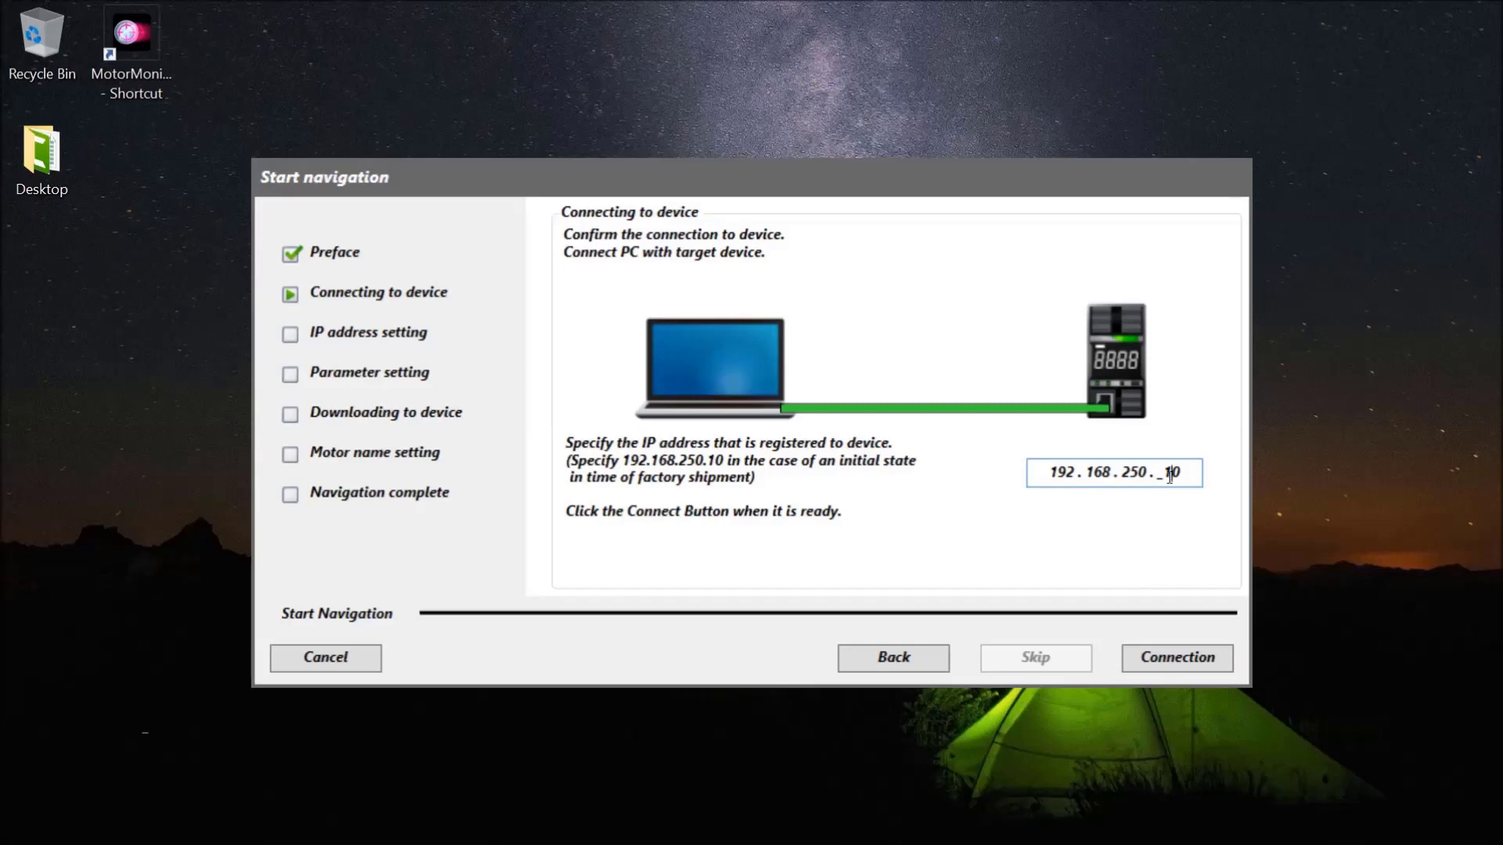
key("BackSpace")
type("3")
left_click(1177, 656)
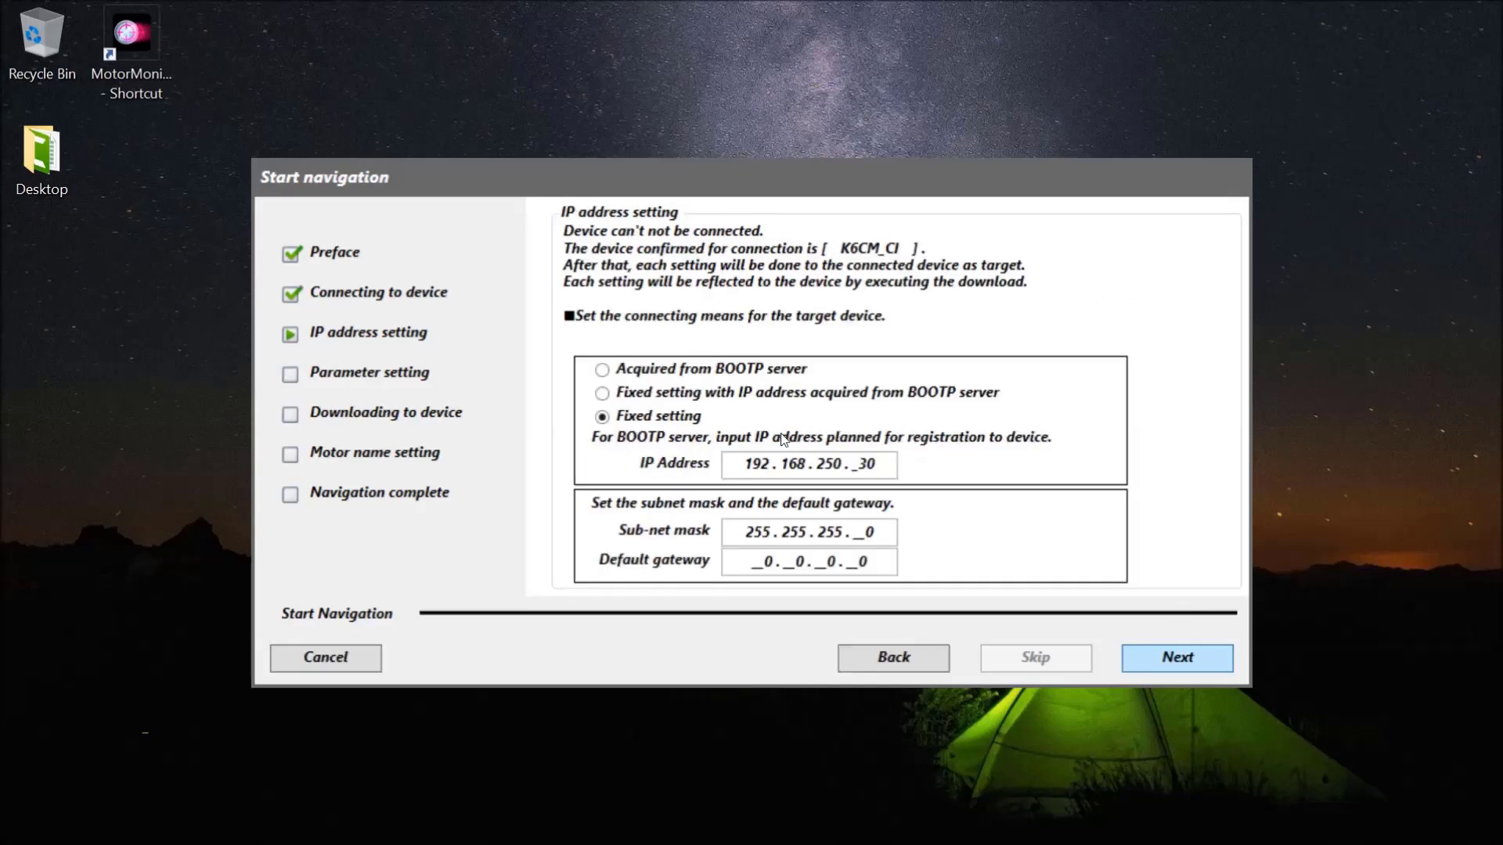
Keep the fixed IP settings and default parameters, download them to the device at 192.168.250.30, and allow its reset
key("Return")
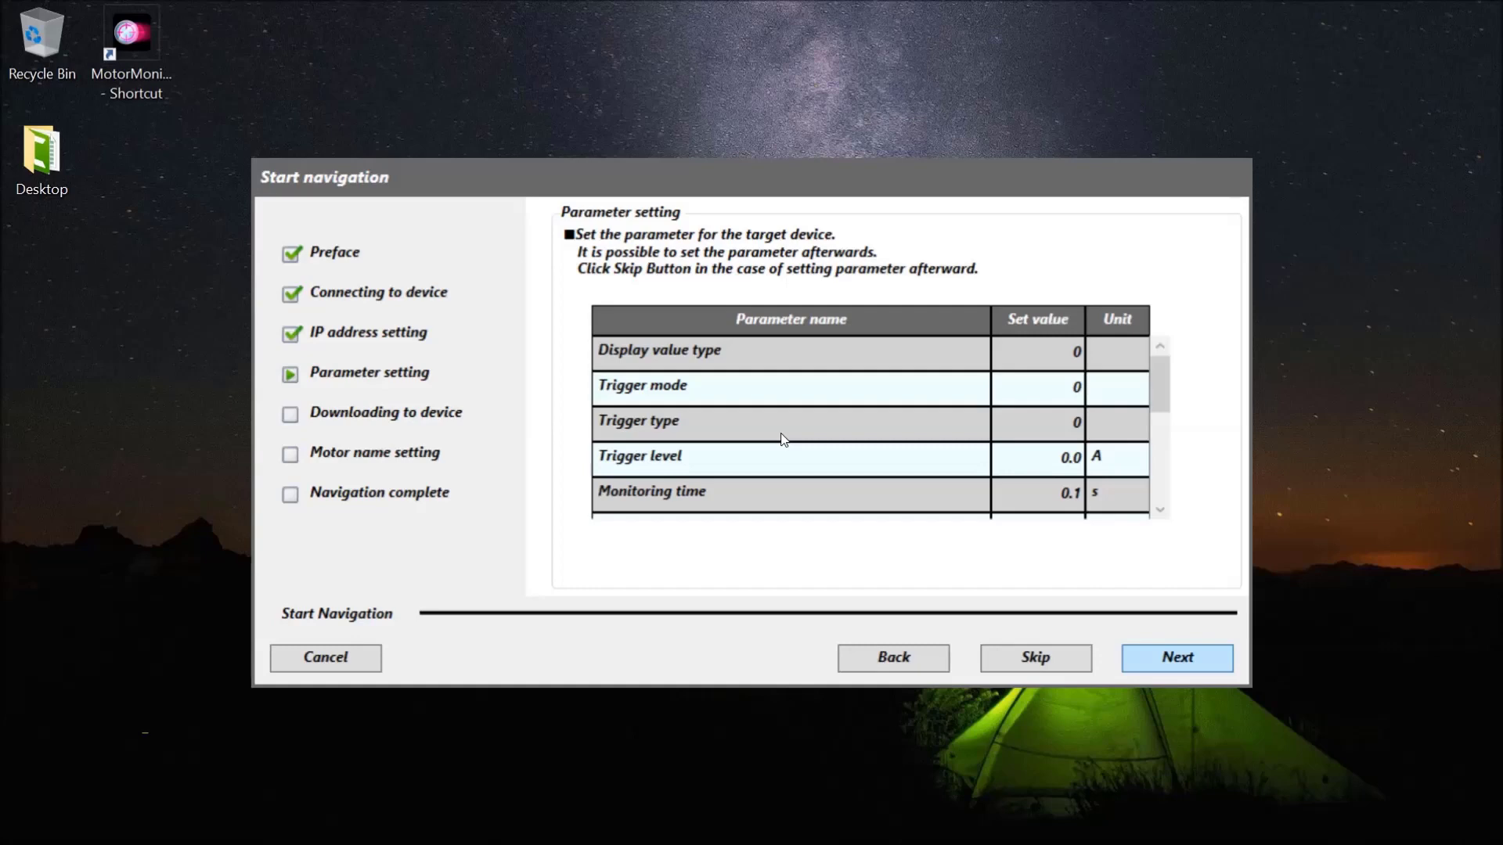
key("Return")
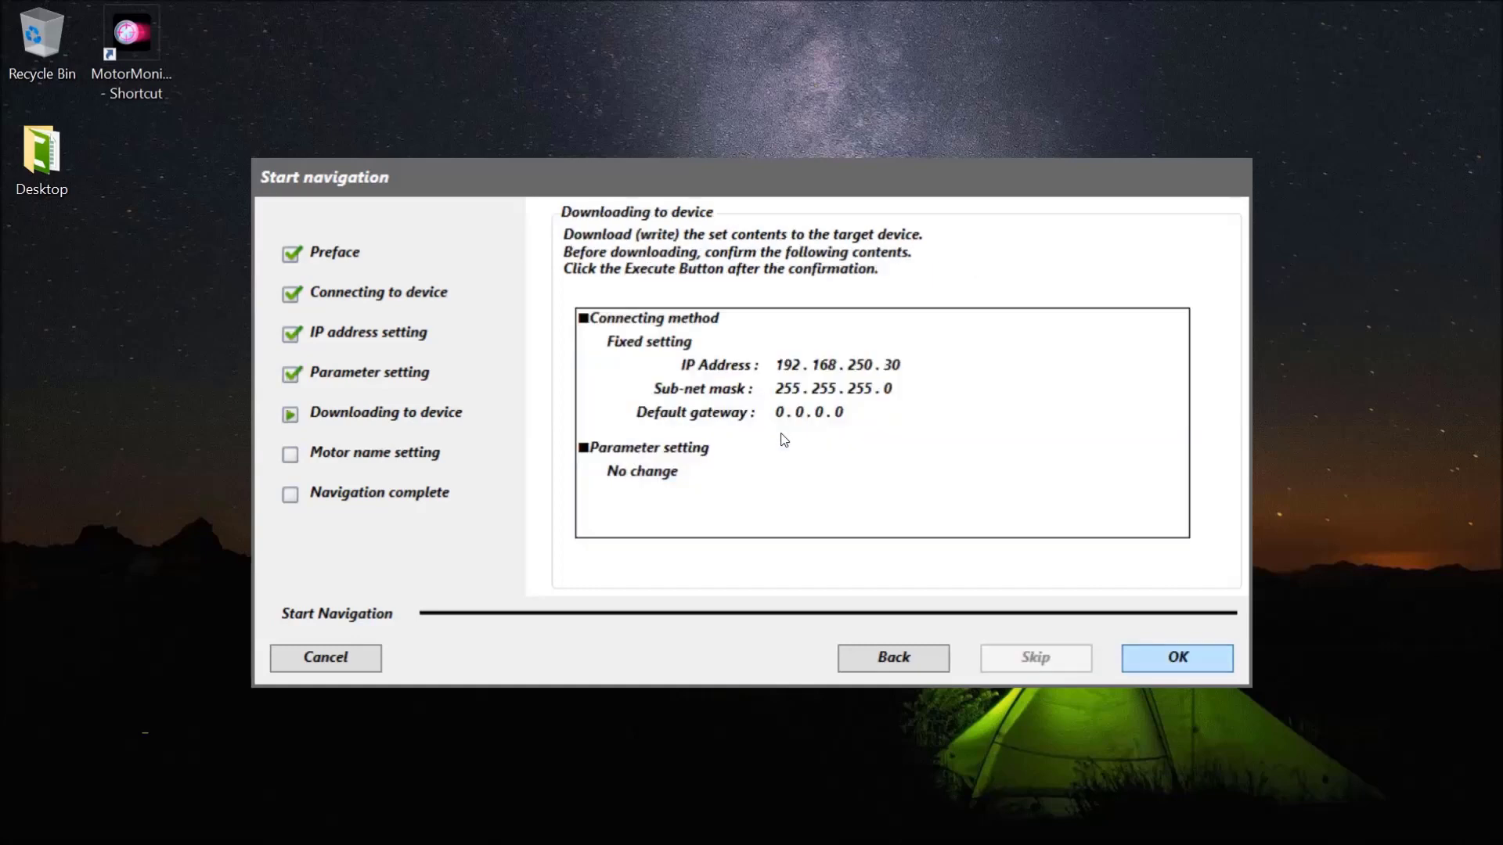
key("Return")
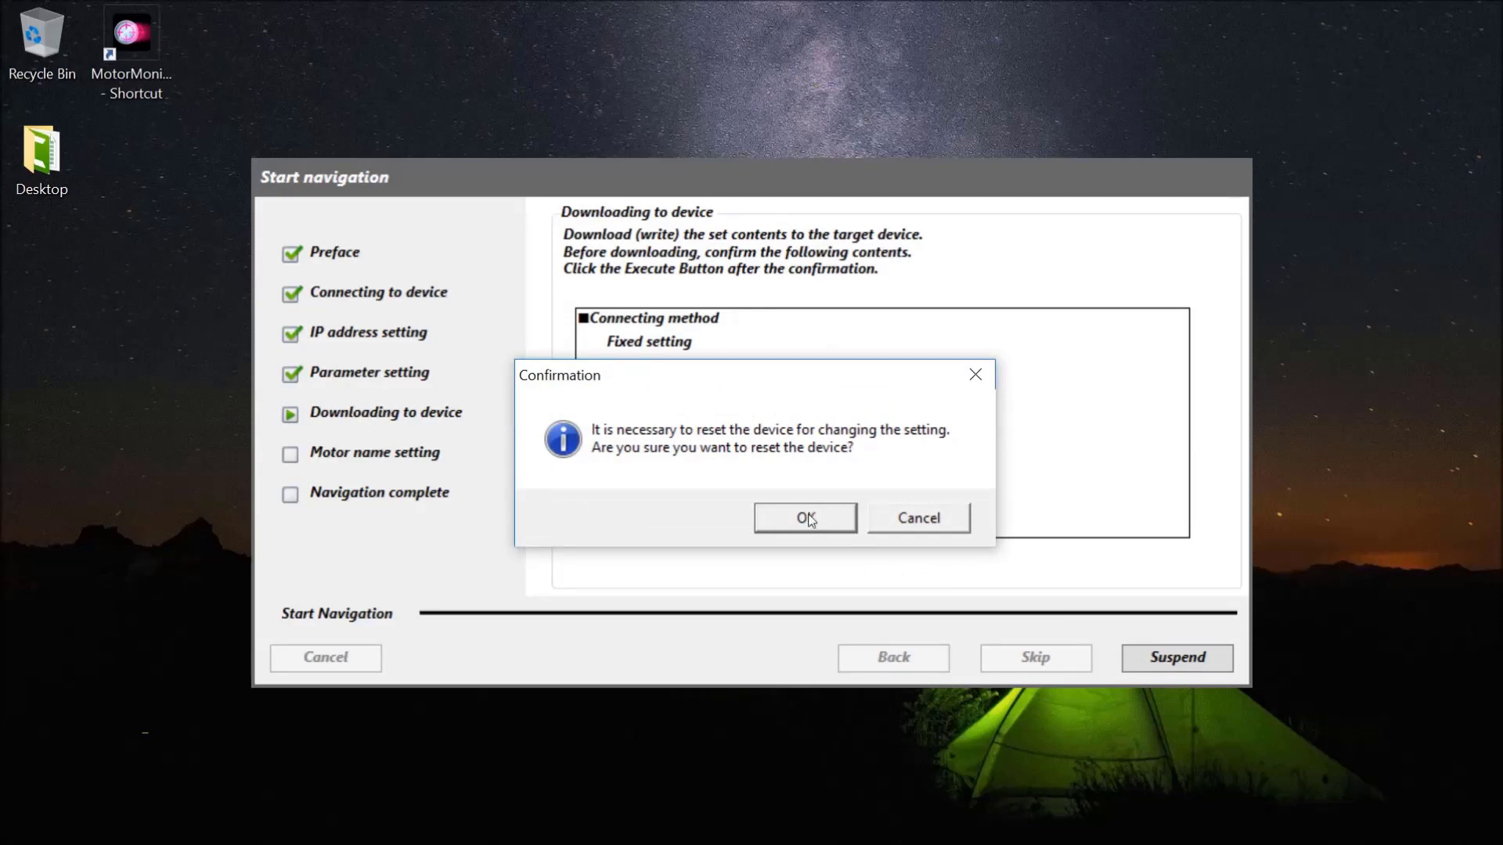
left_click(808, 519)
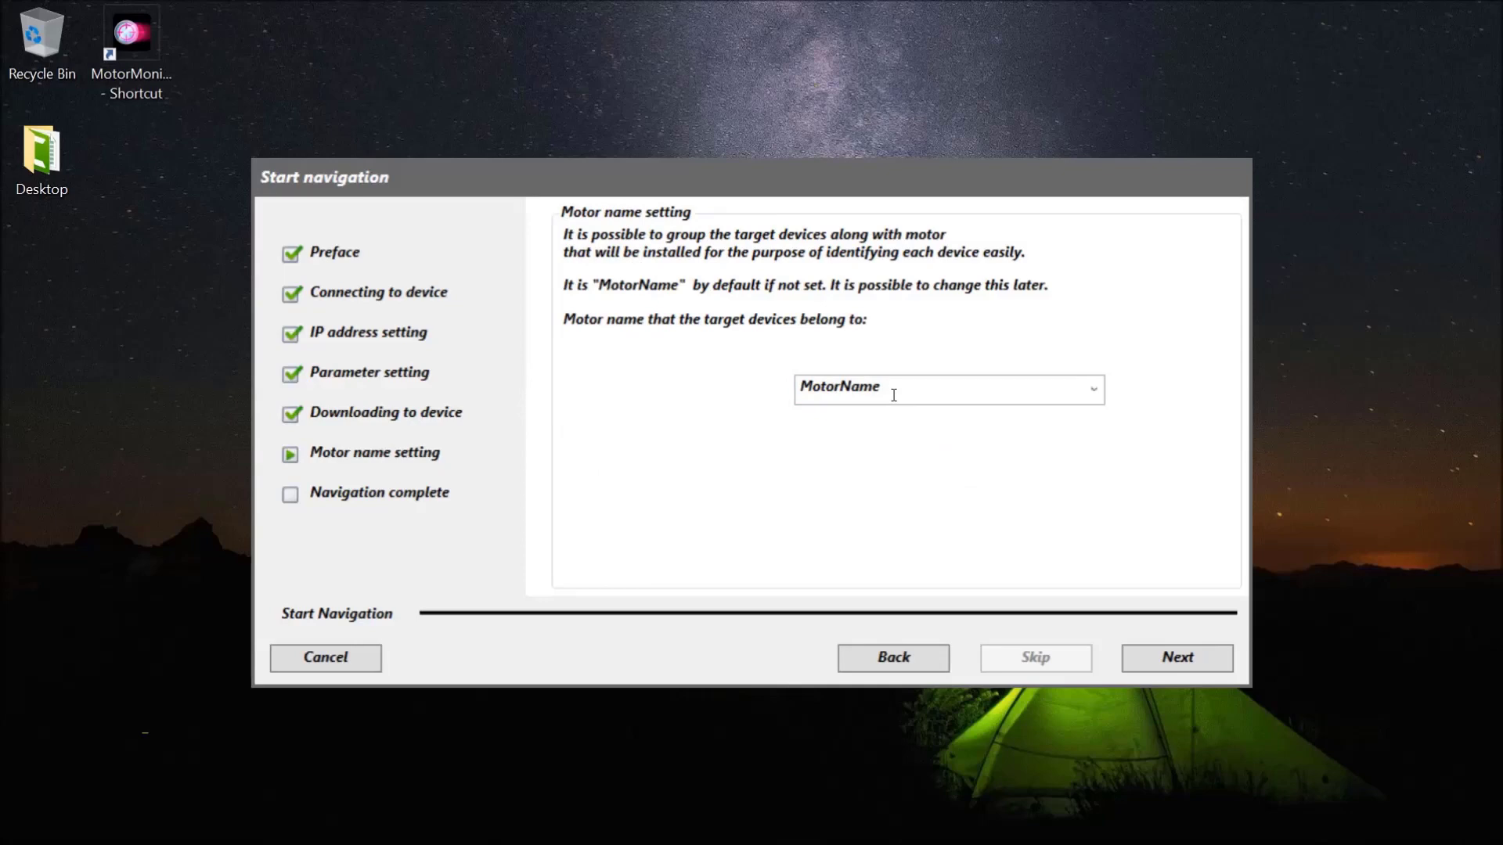
Name the motor that the first device belongs to "Conveyor Motor 1"
double_click(894, 395)
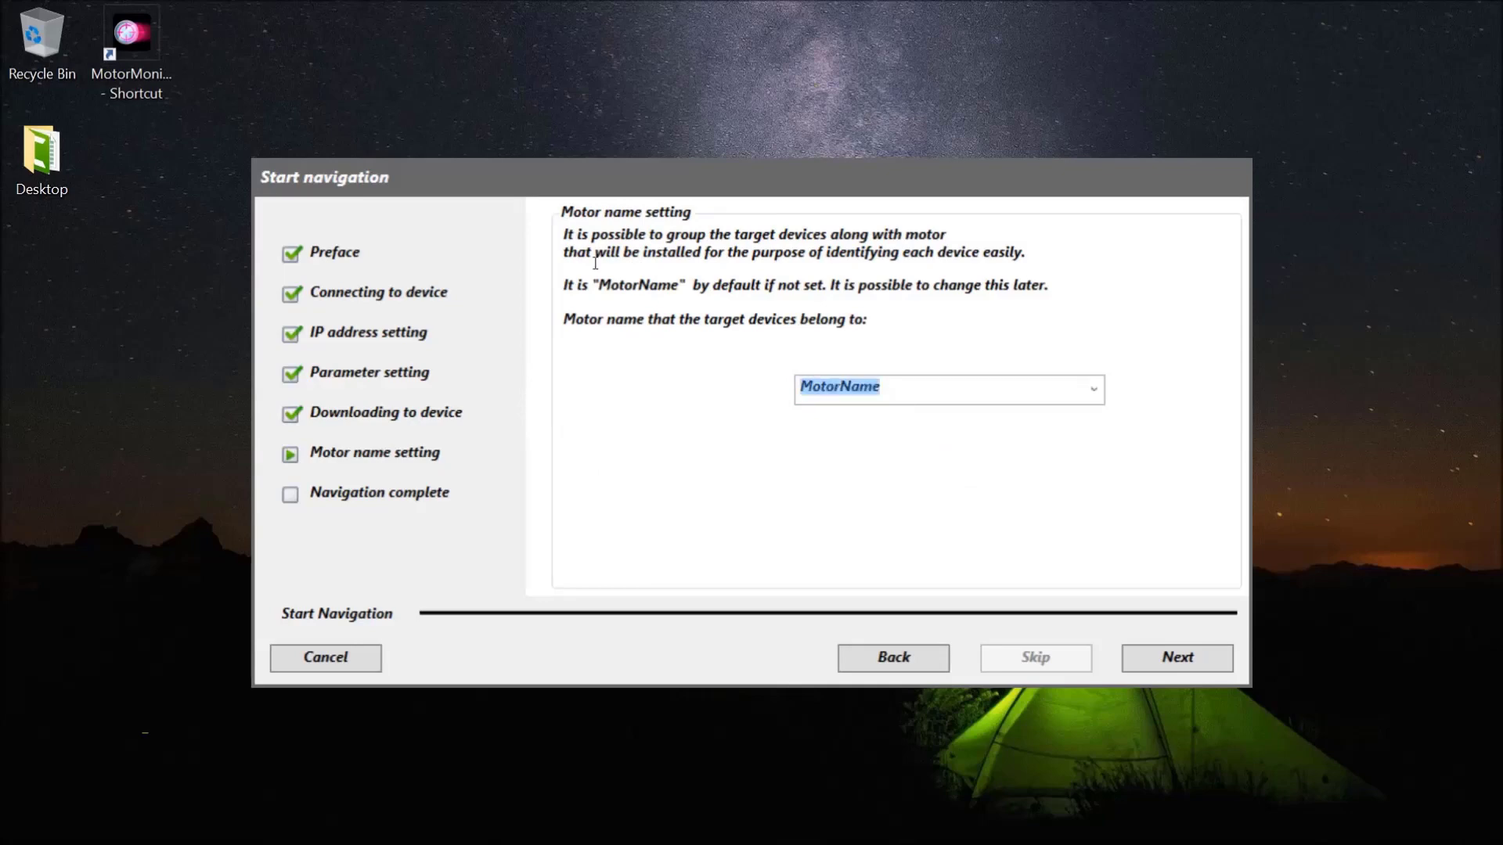
type("Conveyor")
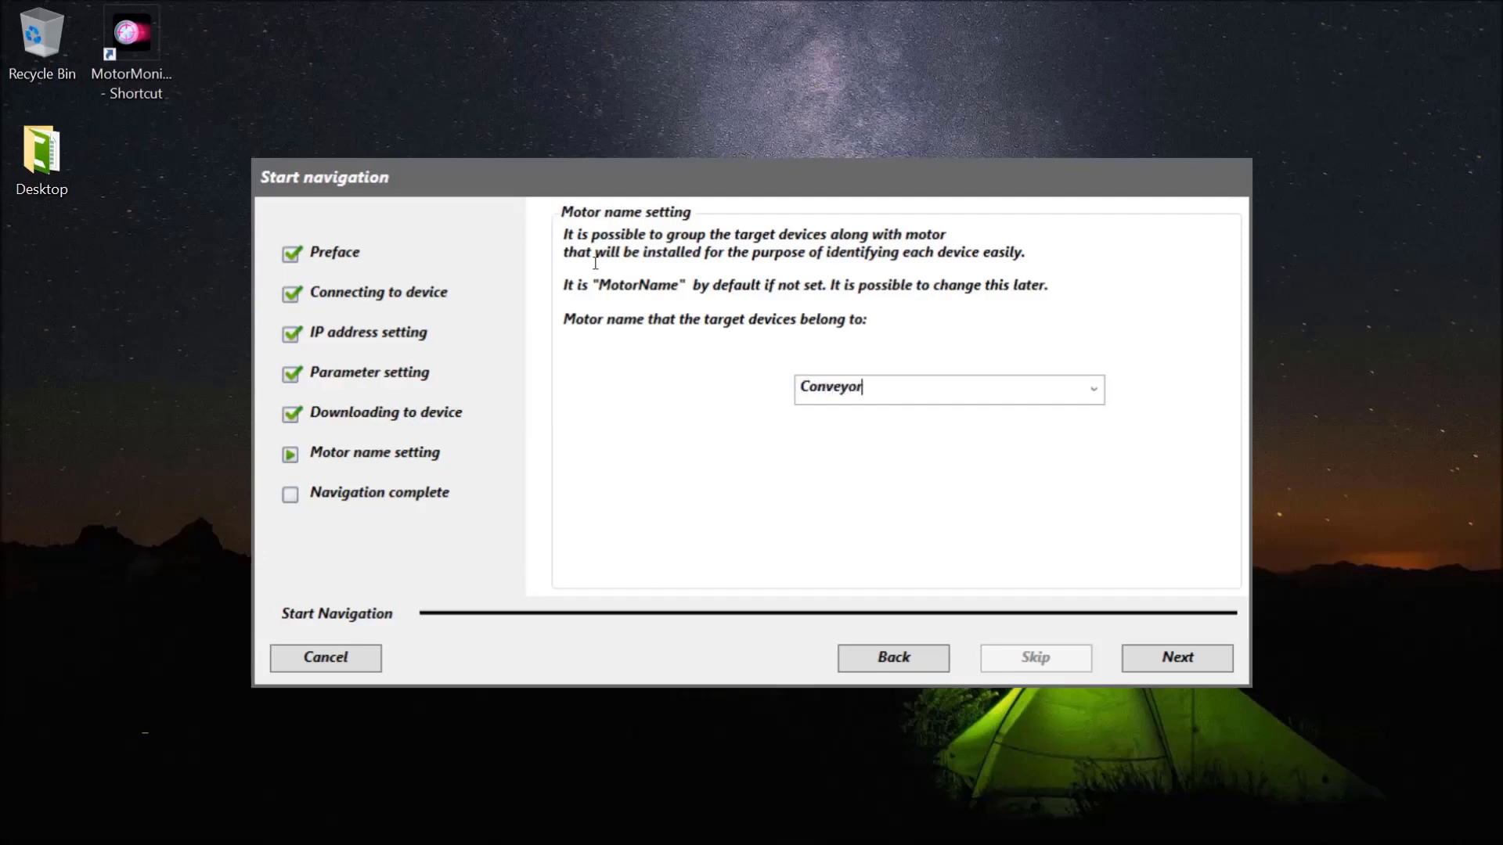
type(" Motor 1")
left_click(1153, 651)
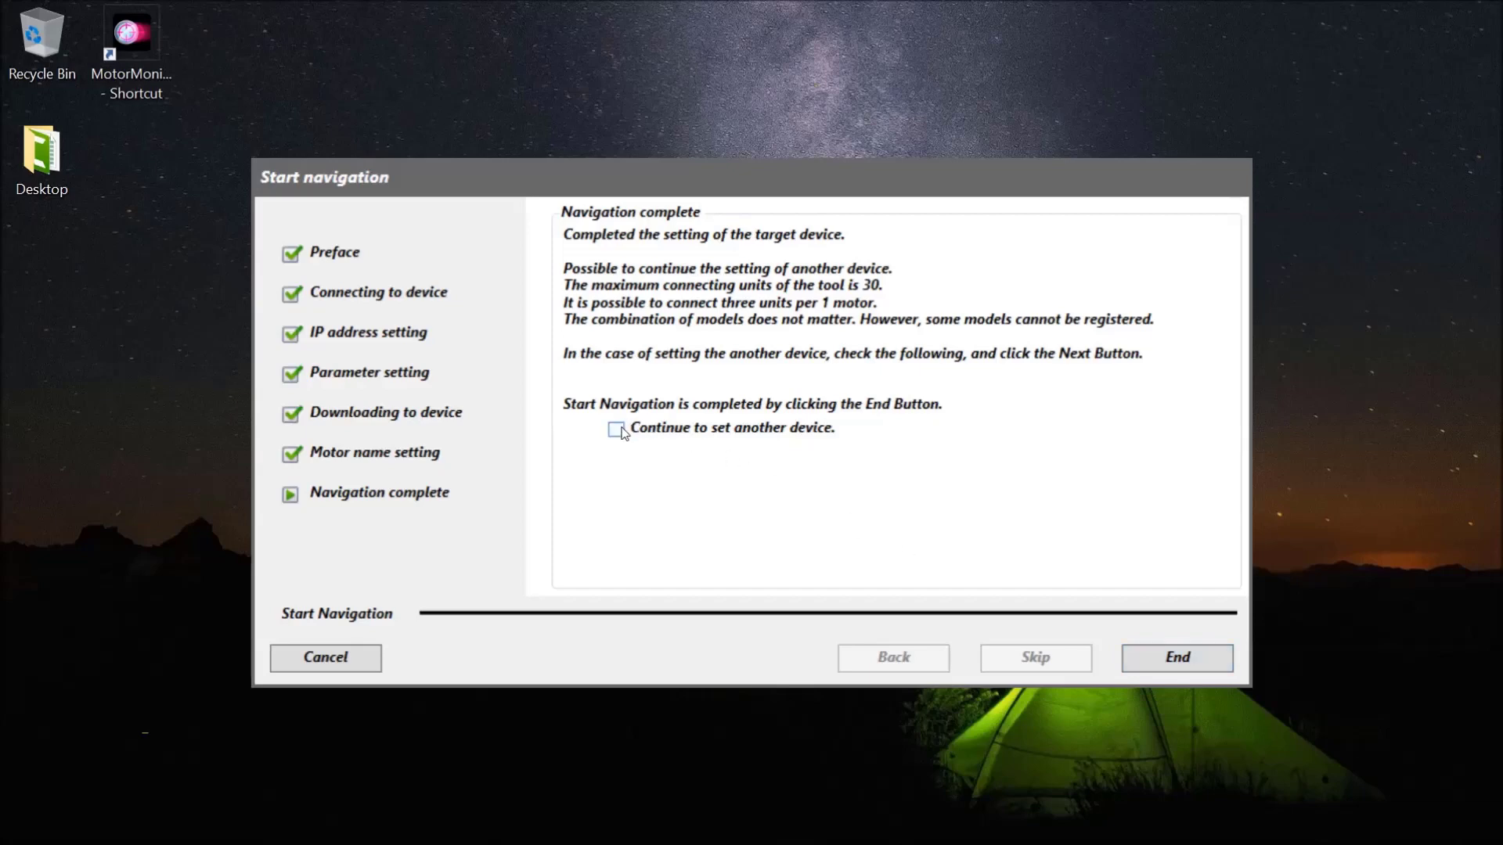
Continue to set another device and connect to it at IP address 192.168.250.31
left_click(616, 430)
left_click(1158, 657)
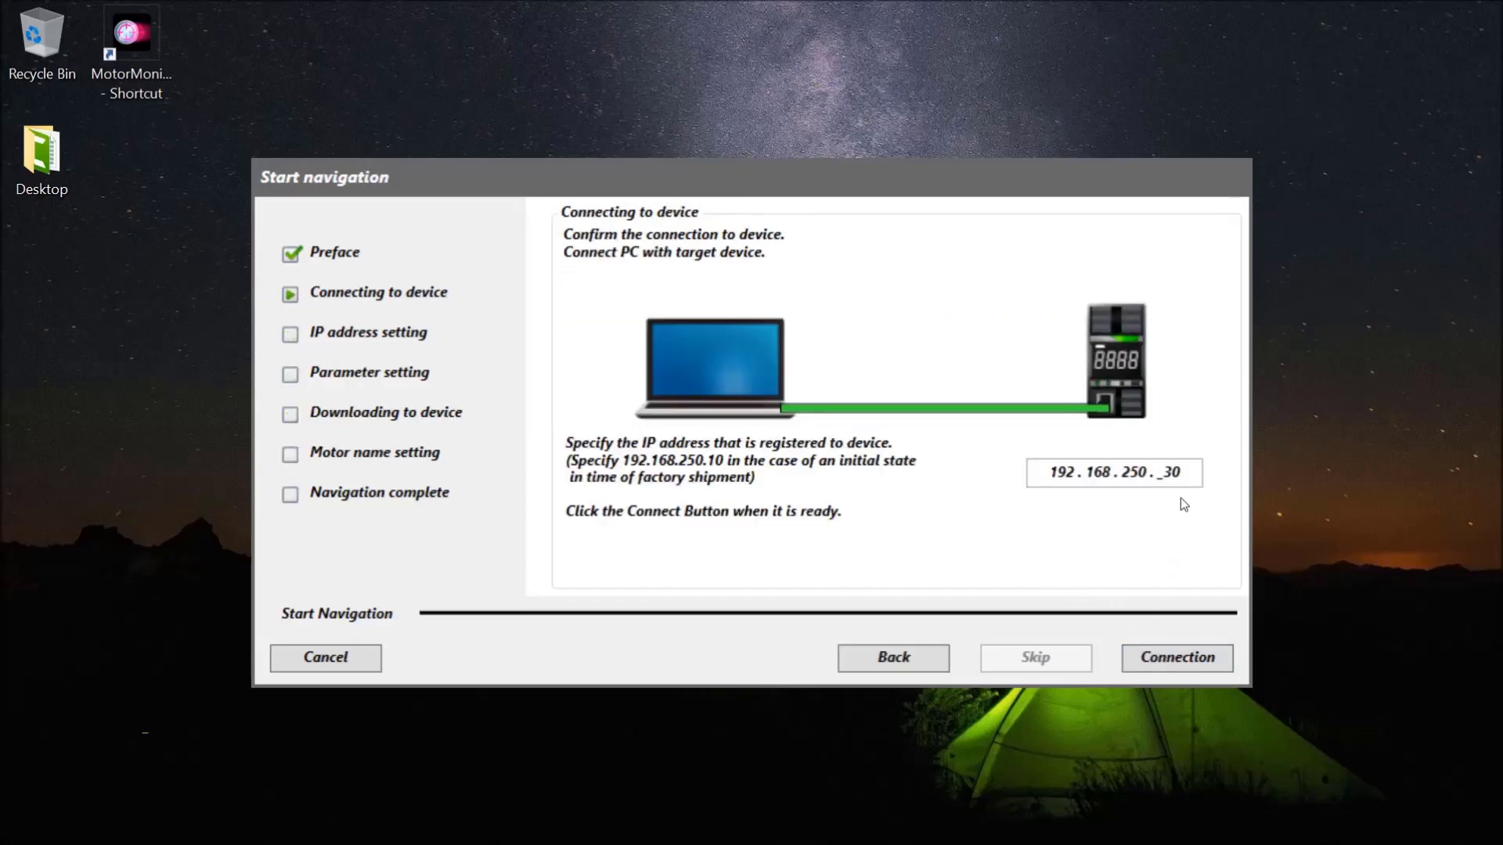
left_click(1184, 477)
key("BackSpace")
type("1")
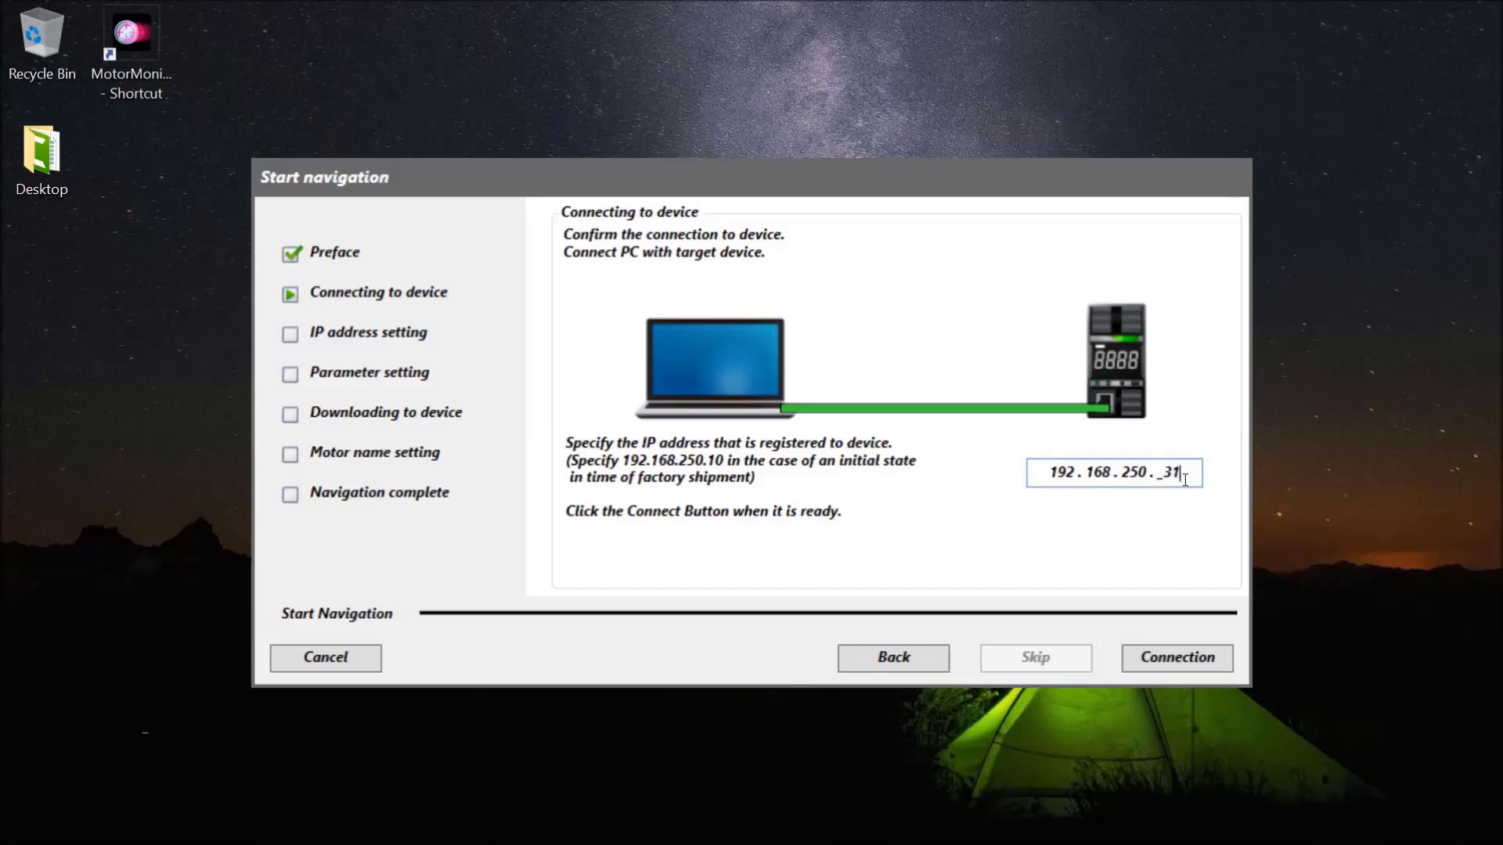
left_click(1178, 657)
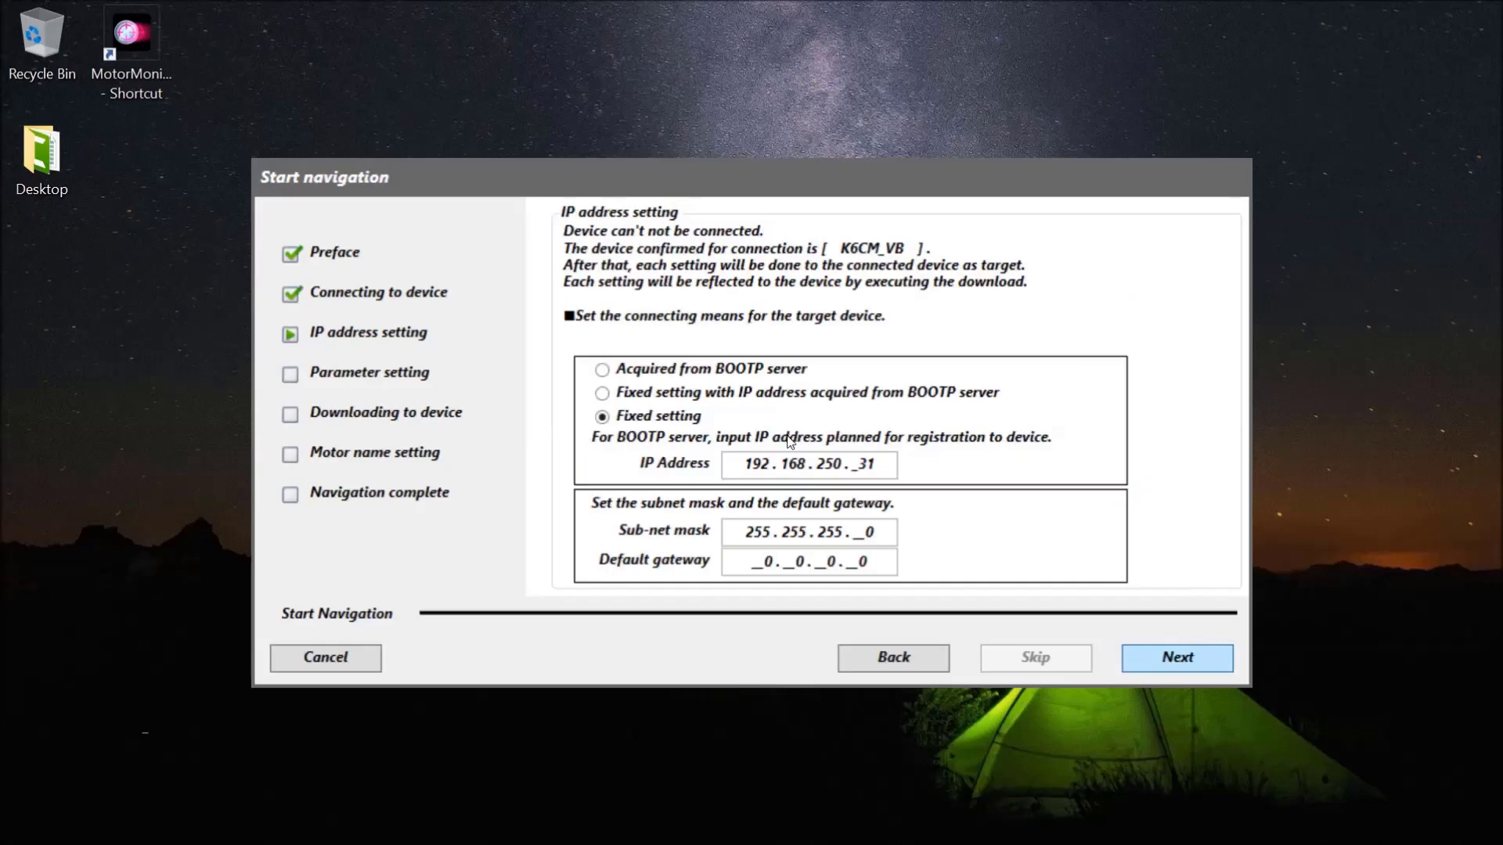
Keep the fixed IP settings and default parameters, download them to the device at 192.168.250.31, and allow its reset
key("Return")
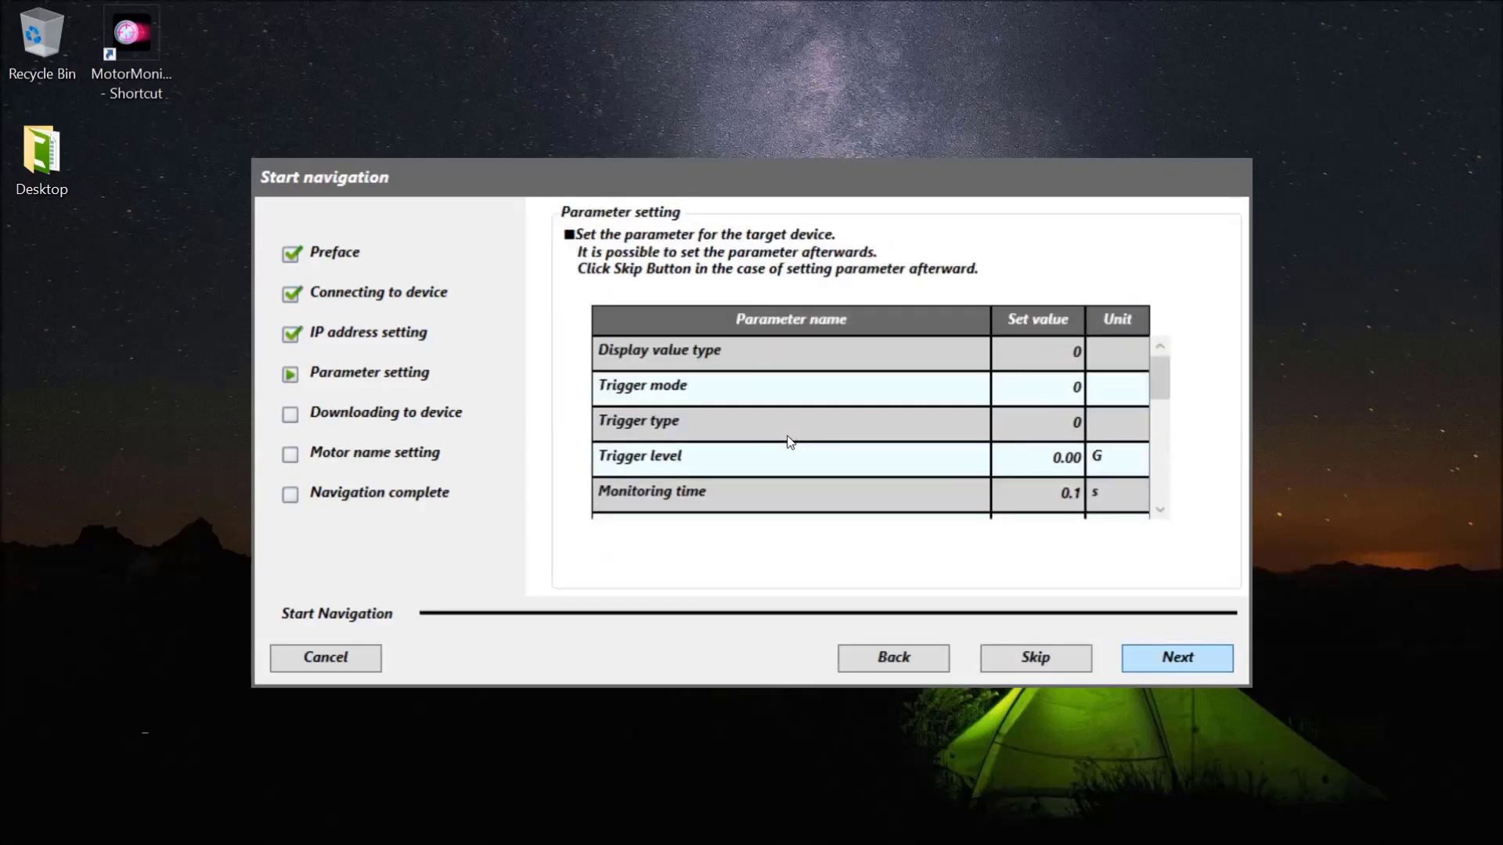
key("Return")
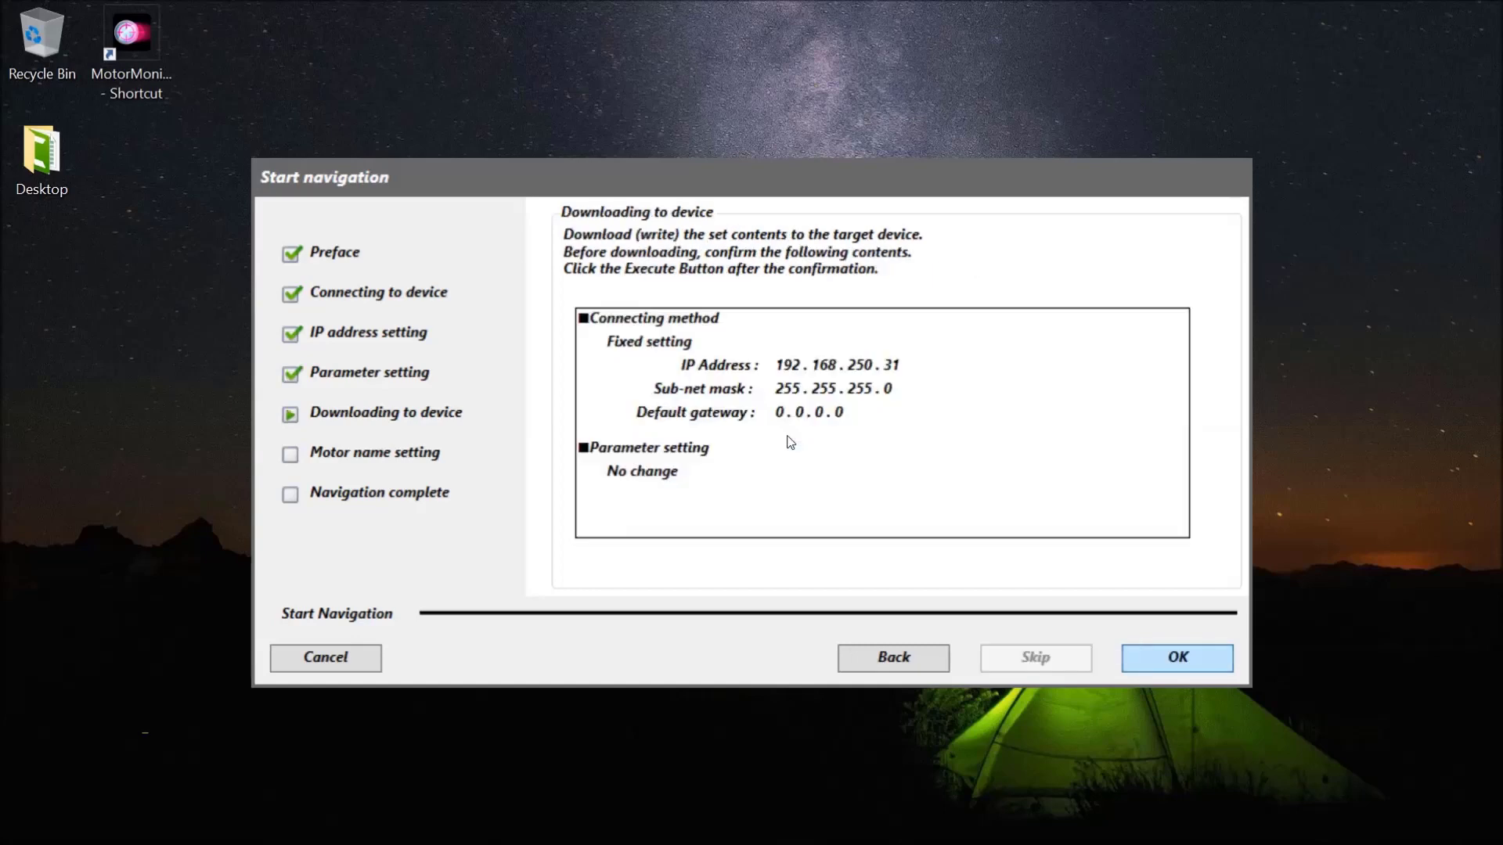
key("Return")
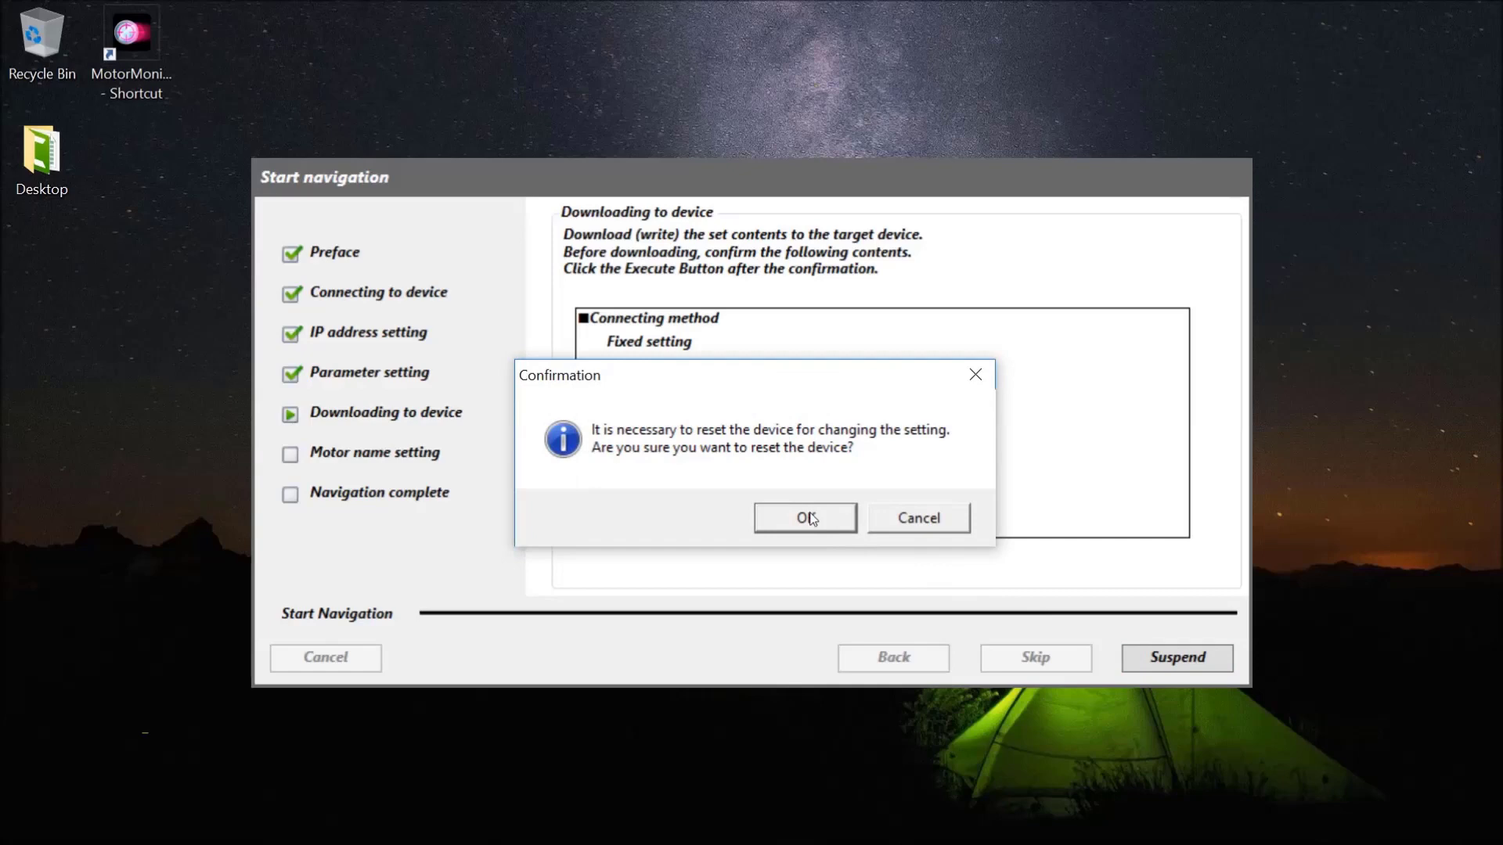
left_click(811, 519)
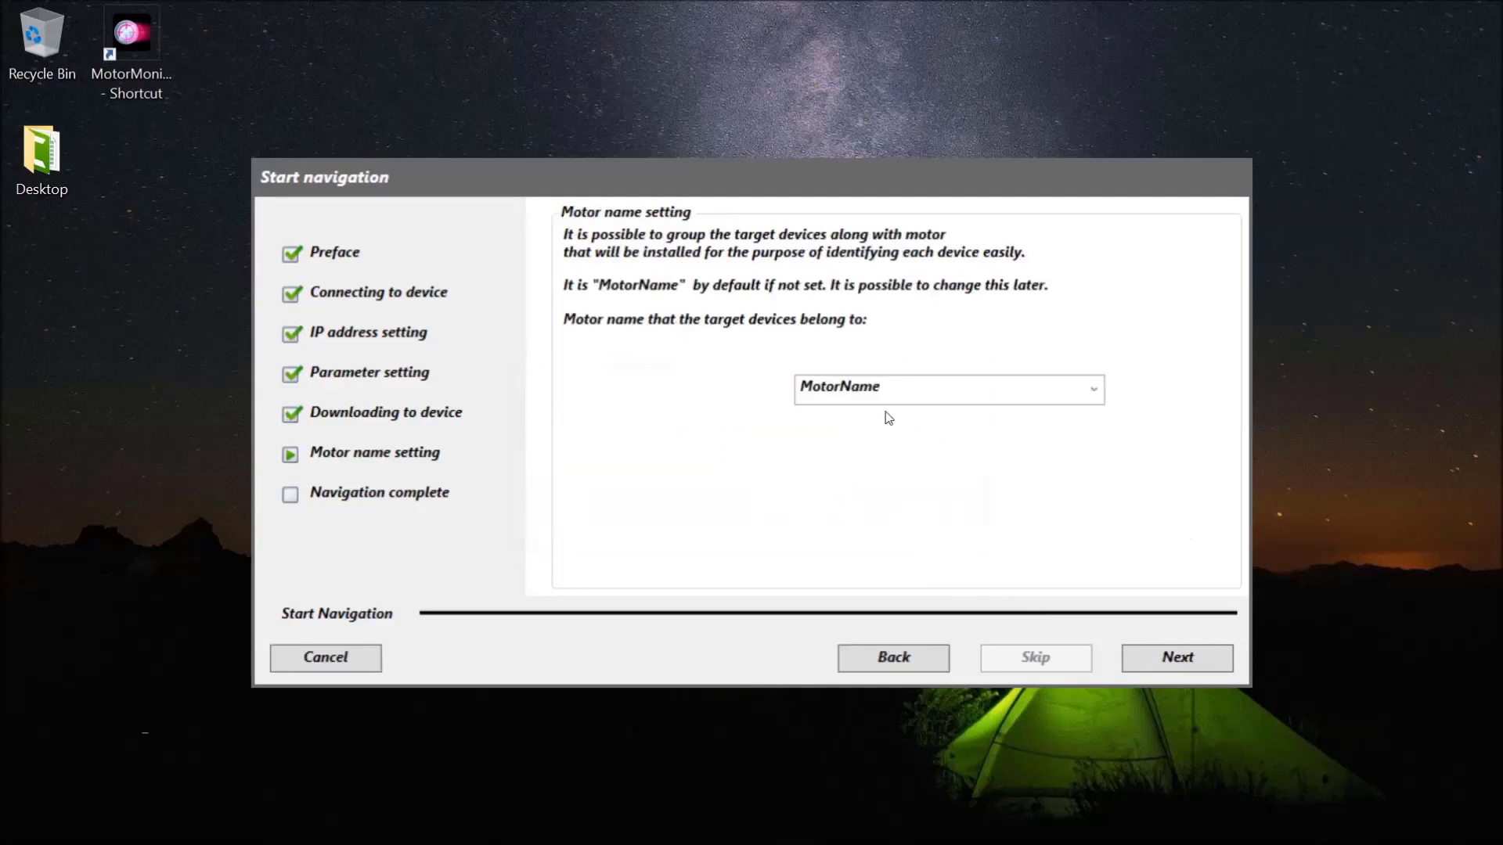
Assign the second device to the existing motor name Conveyor Motor 1
left_click(1093, 389)
left_click(1038, 440)
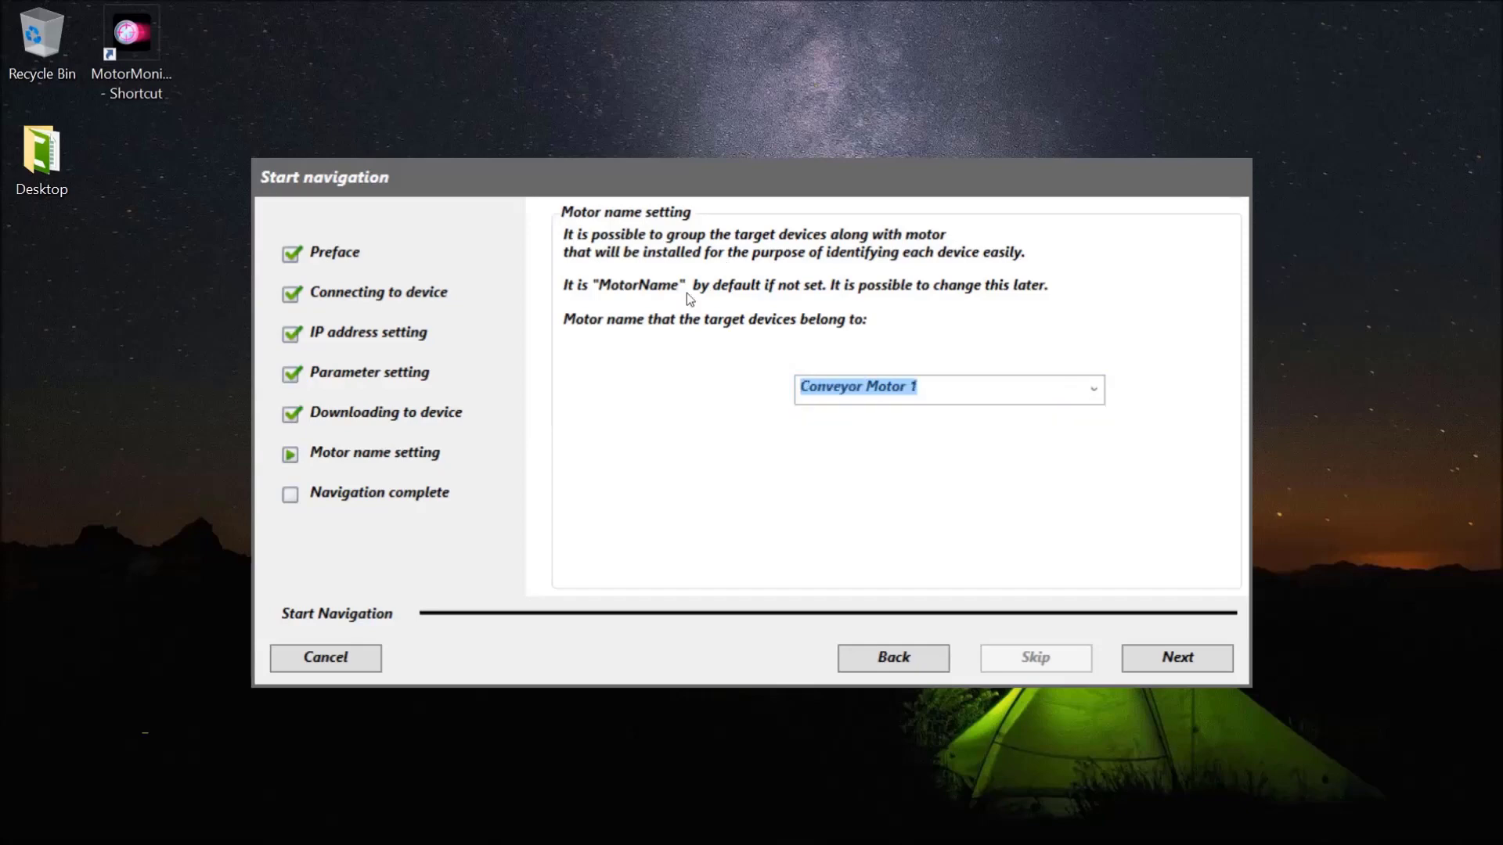
left_click(1178, 660)
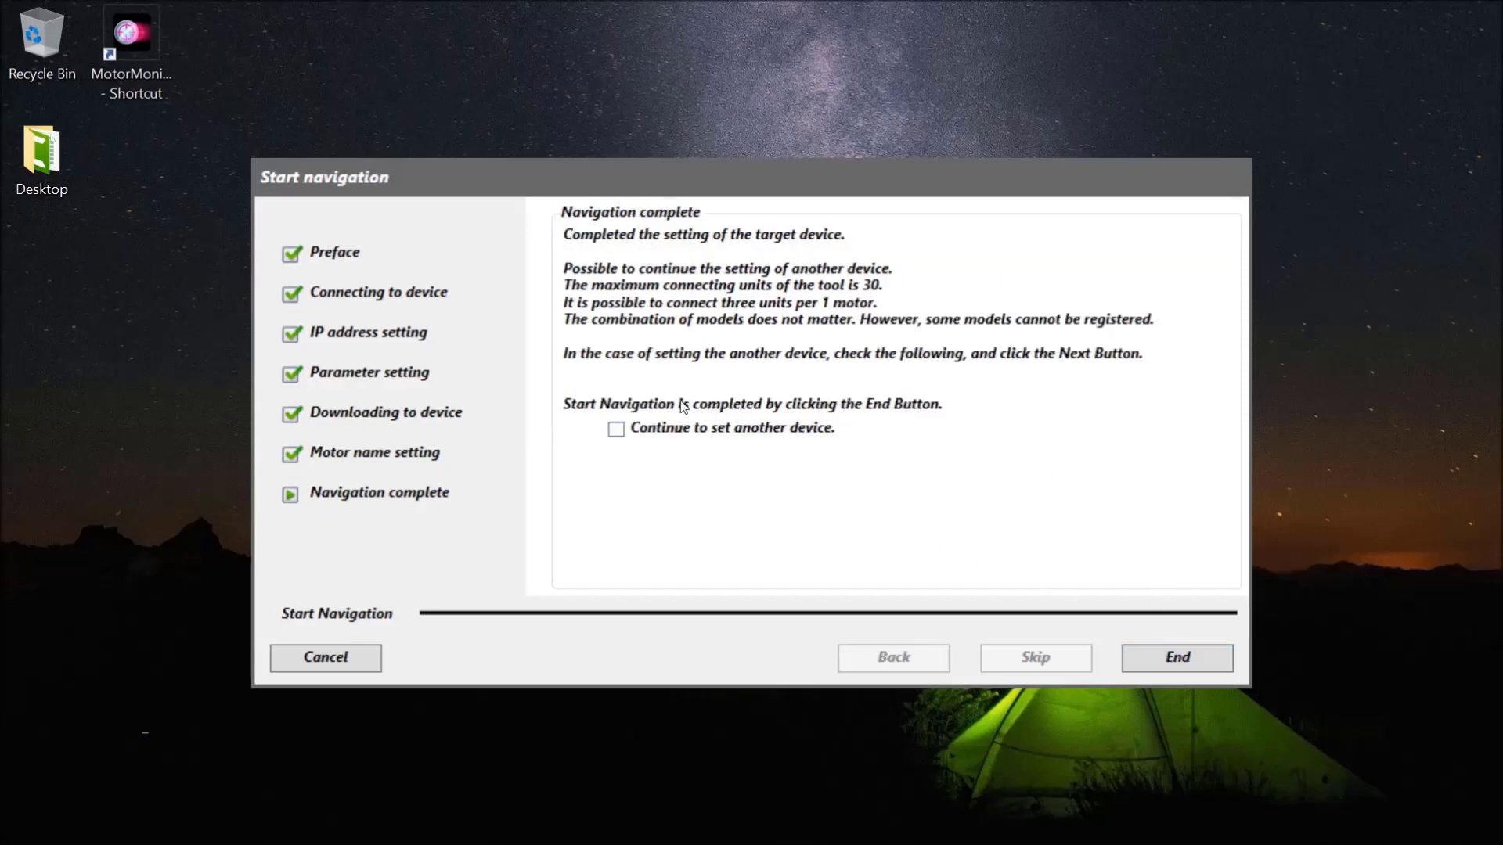
Continue to set a third device and connect to it at IP address 192.168.250.32
left_click(616, 429)
left_click(1170, 659)
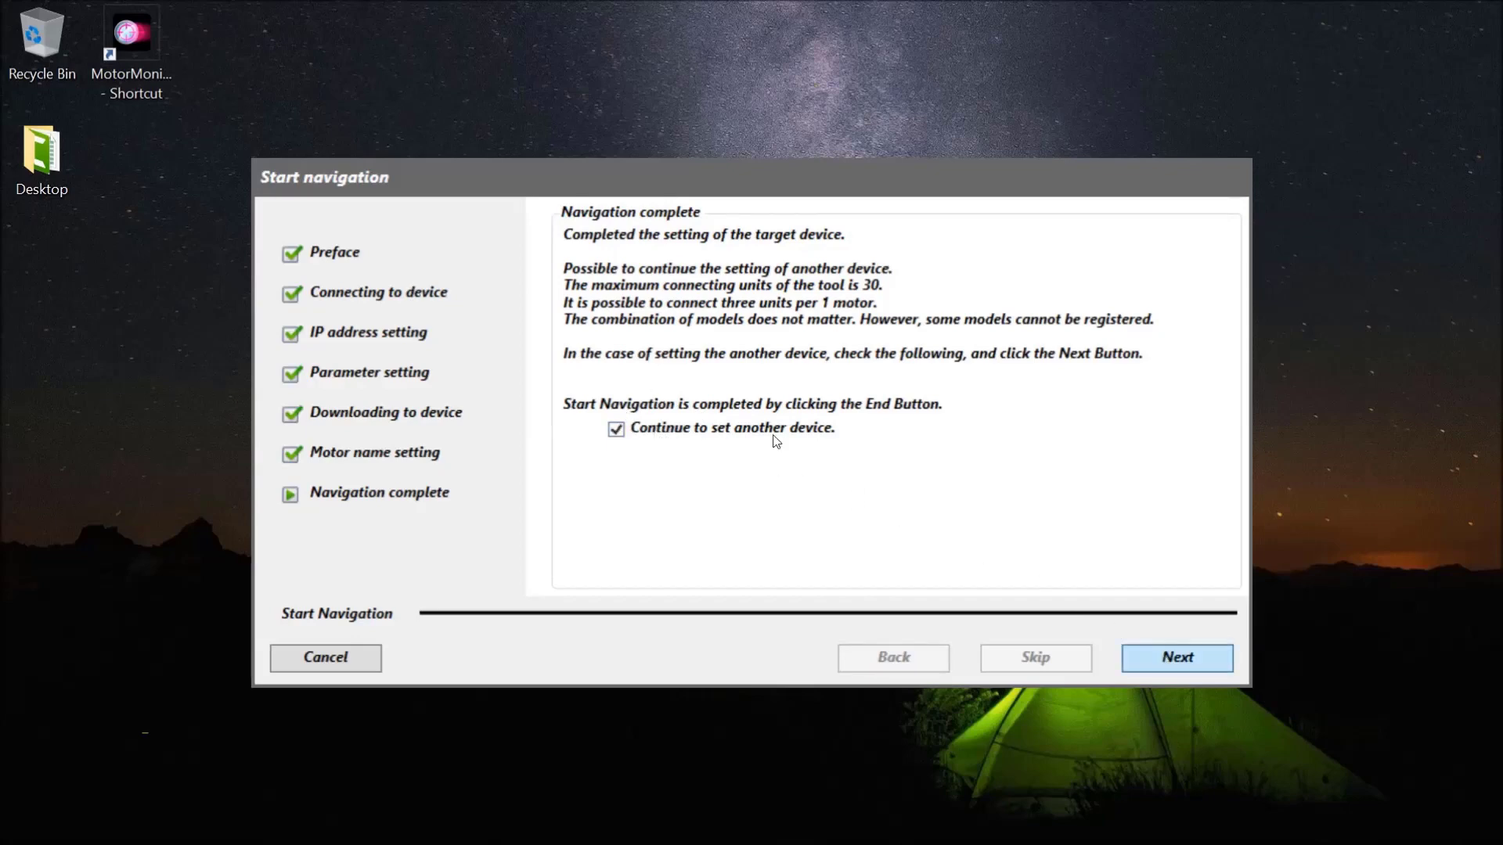
left_click(1185, 474)
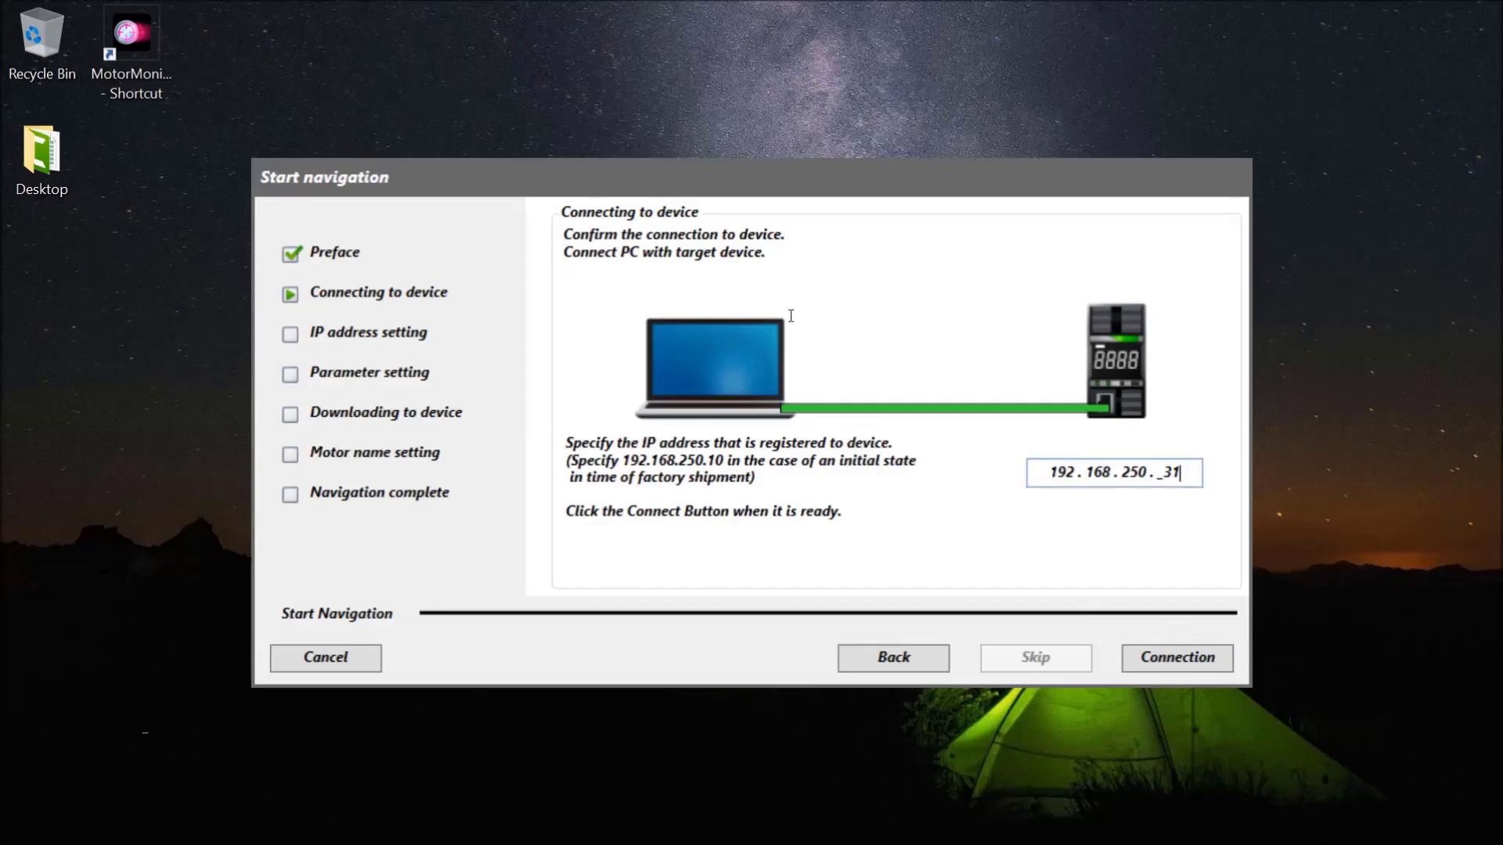
key("BackSpace")
type("2")
left_click(1176, 657)
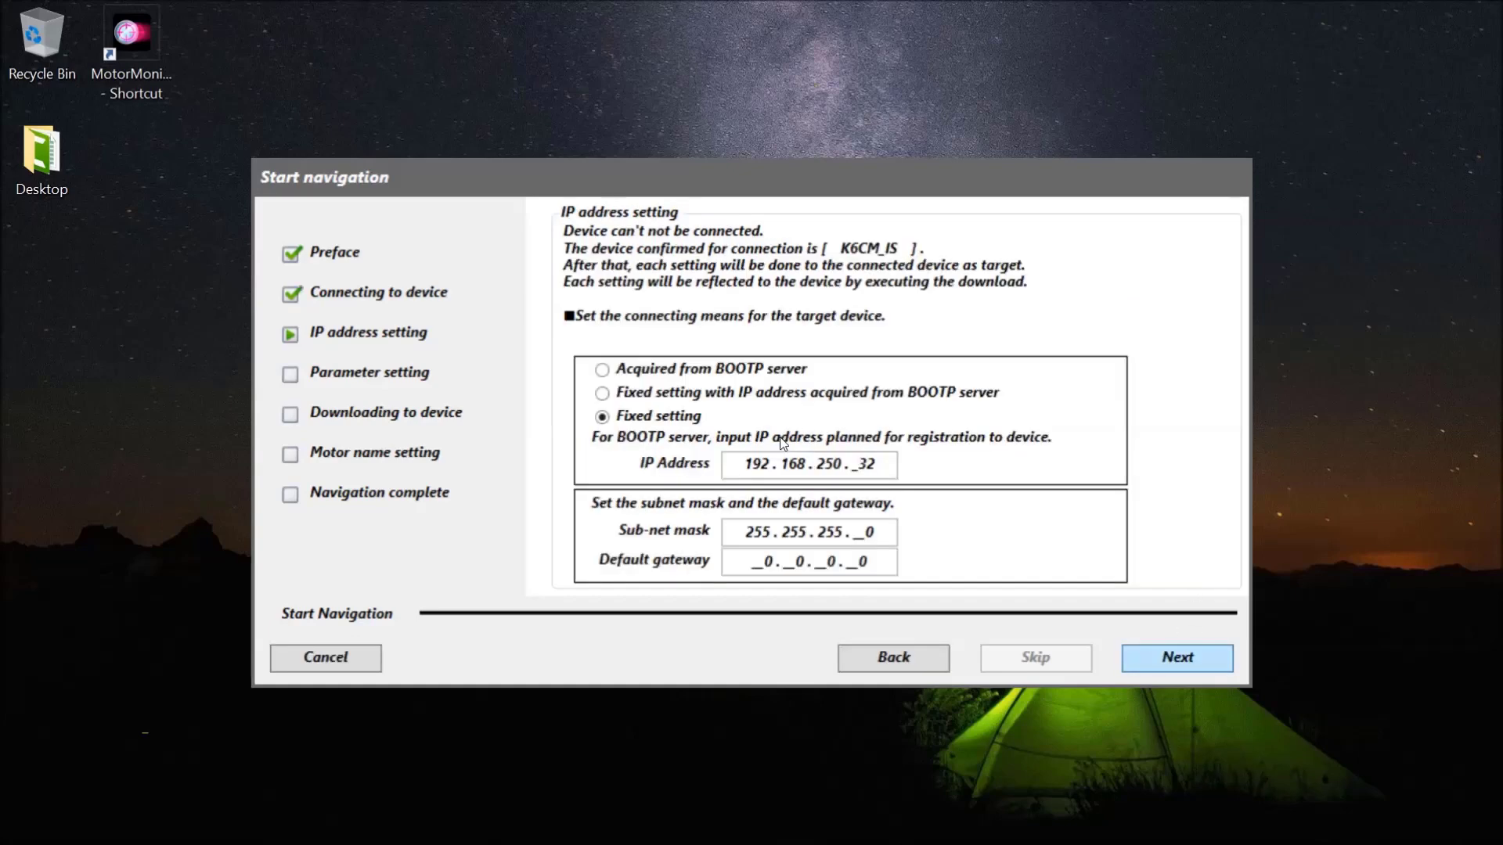
Keep the fixed IP settings and default parameters, download them to the device at 192.168.250.32, and allow its reset
key("Return")
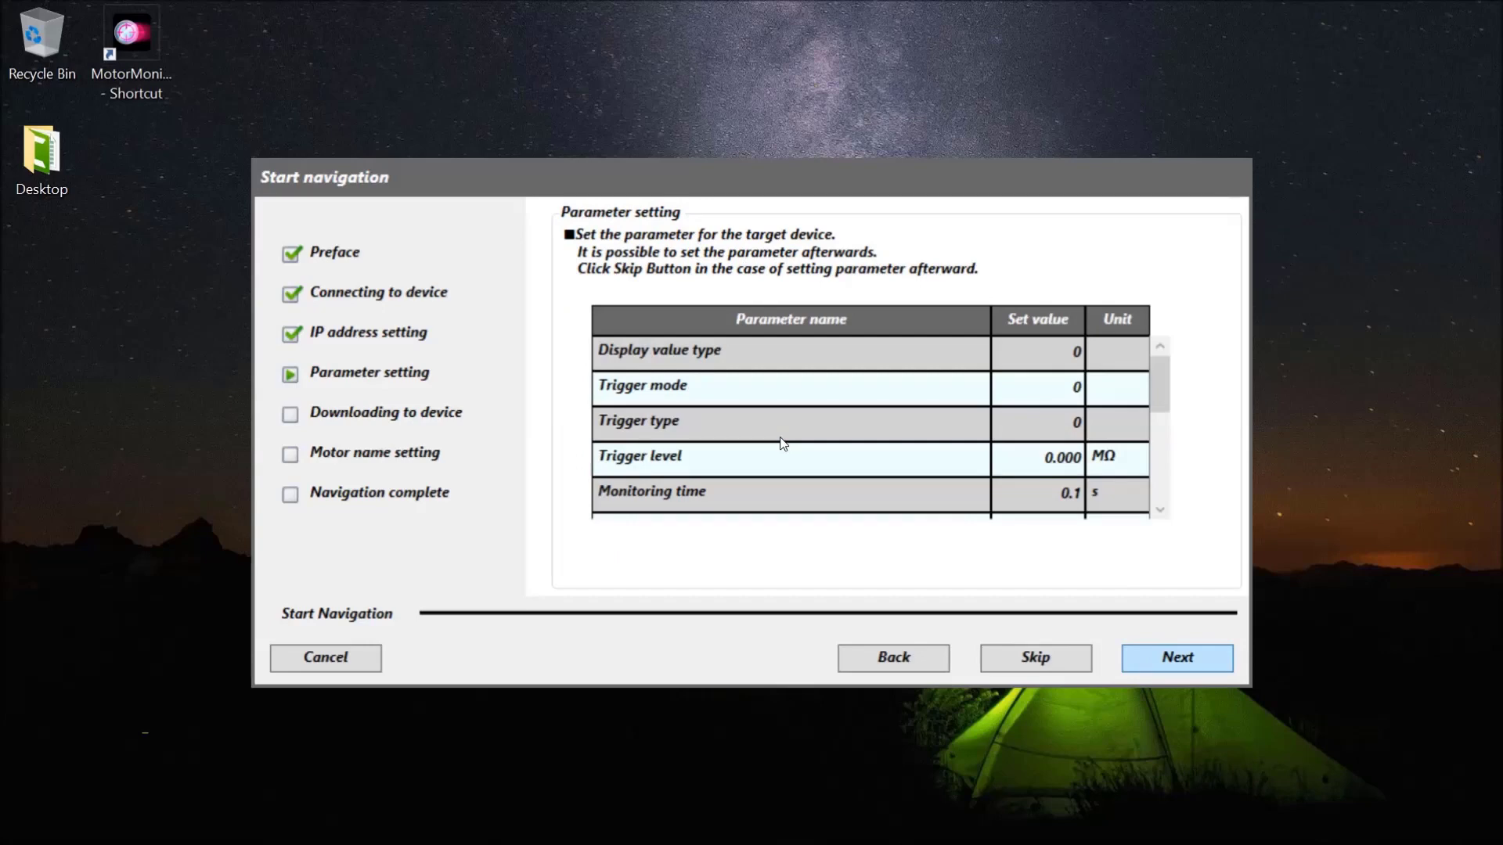
key("Return")
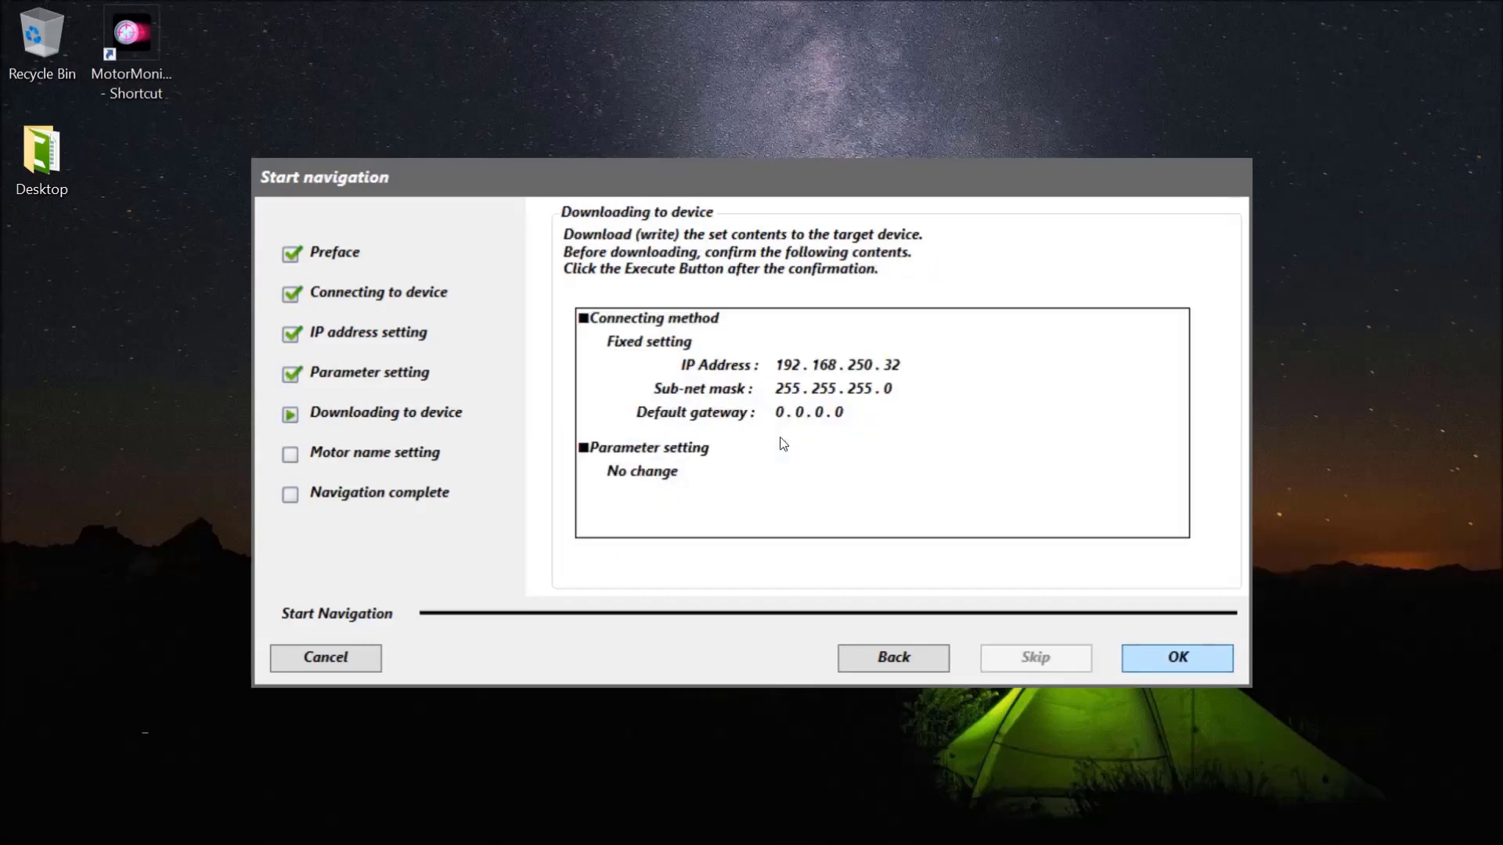
key("Return")
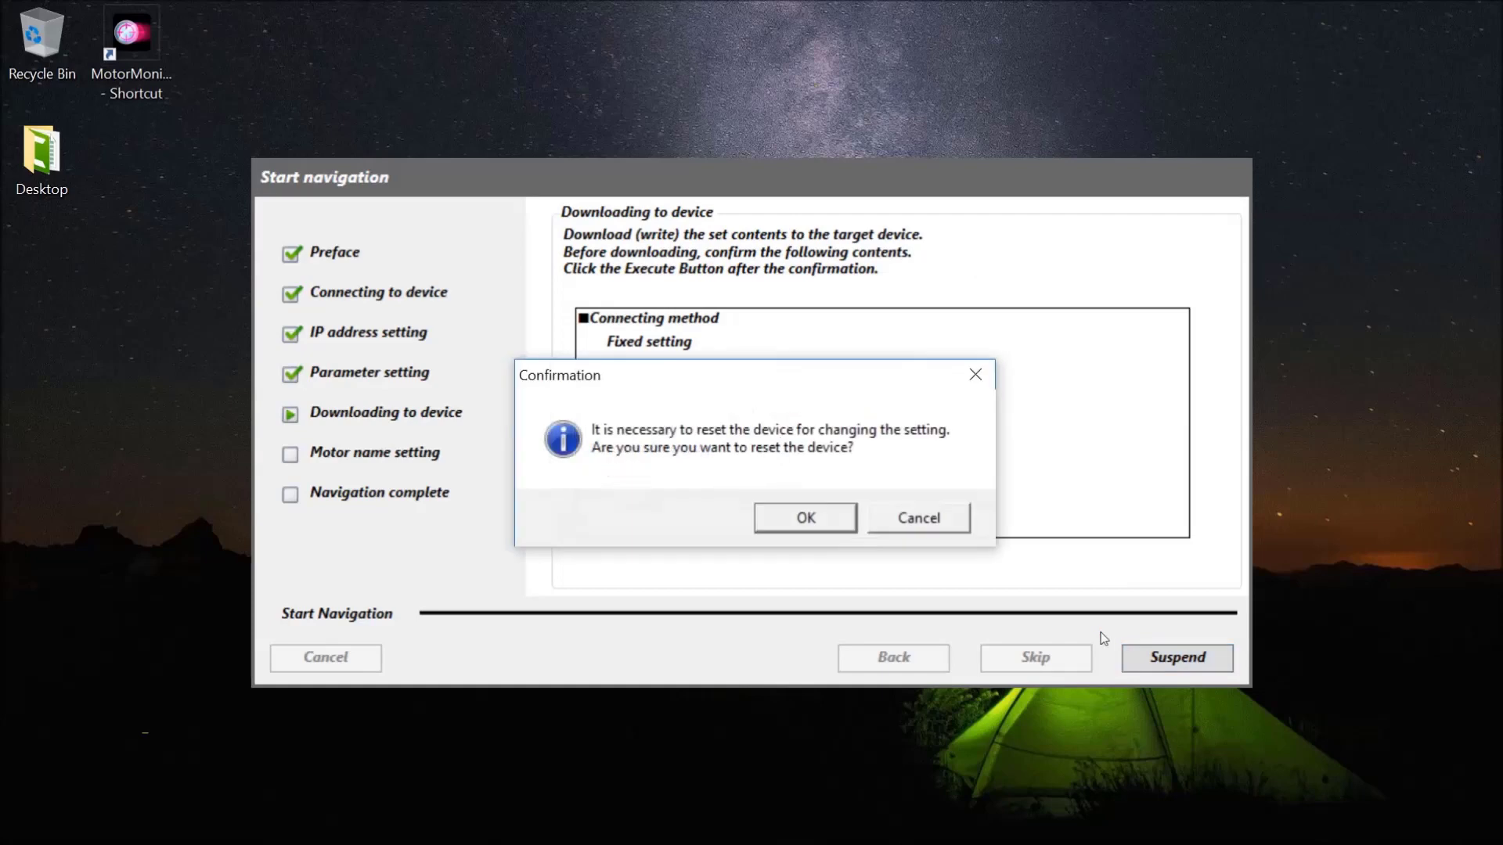
left_click(807, 521)
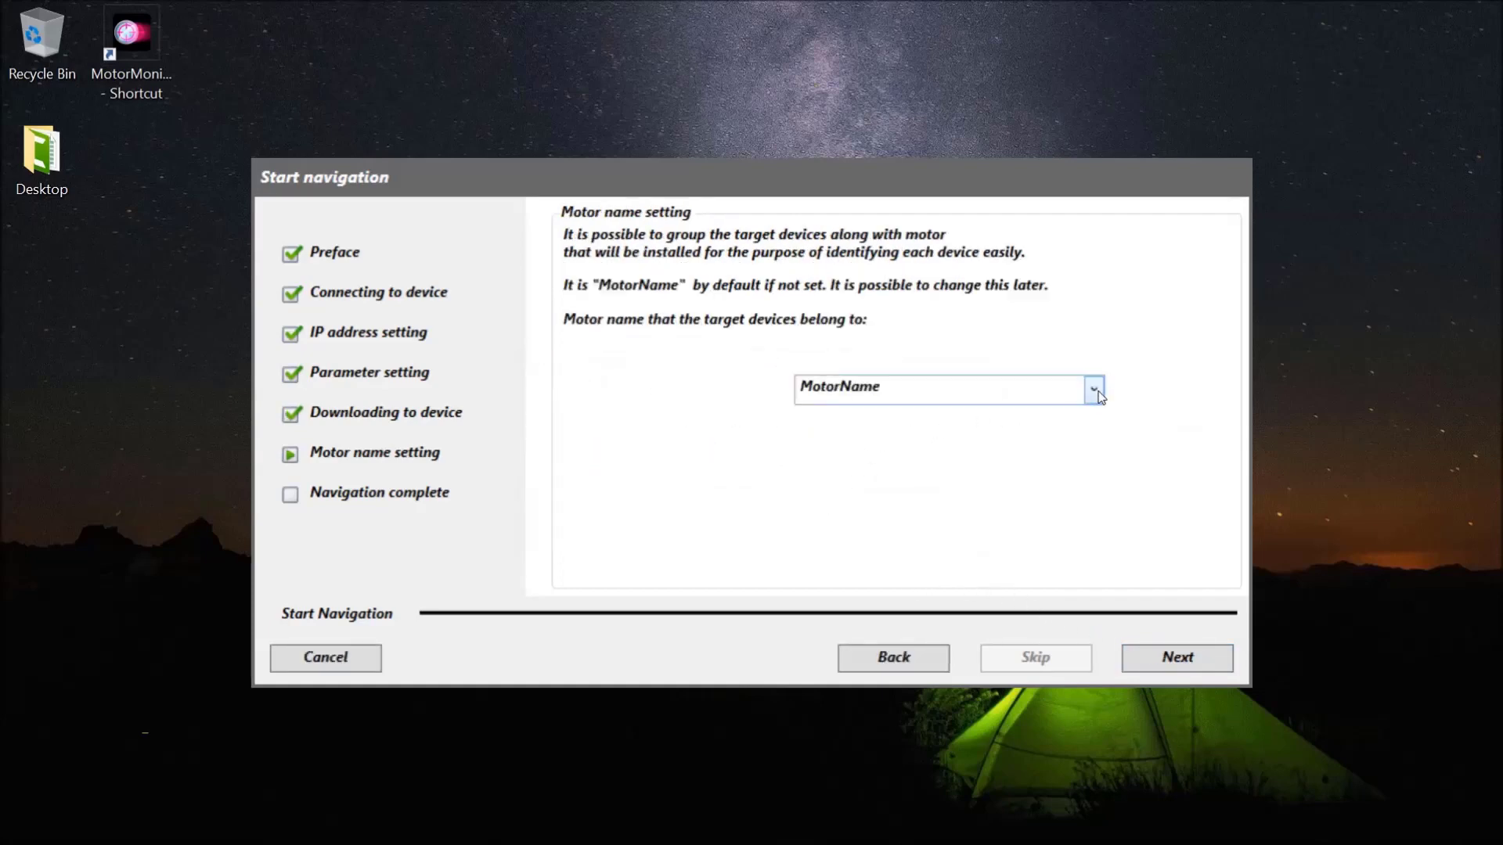
Assign the third device to the existing motor name Conveyor Motor 1 and end the start navigation
left_click(1100, 396)
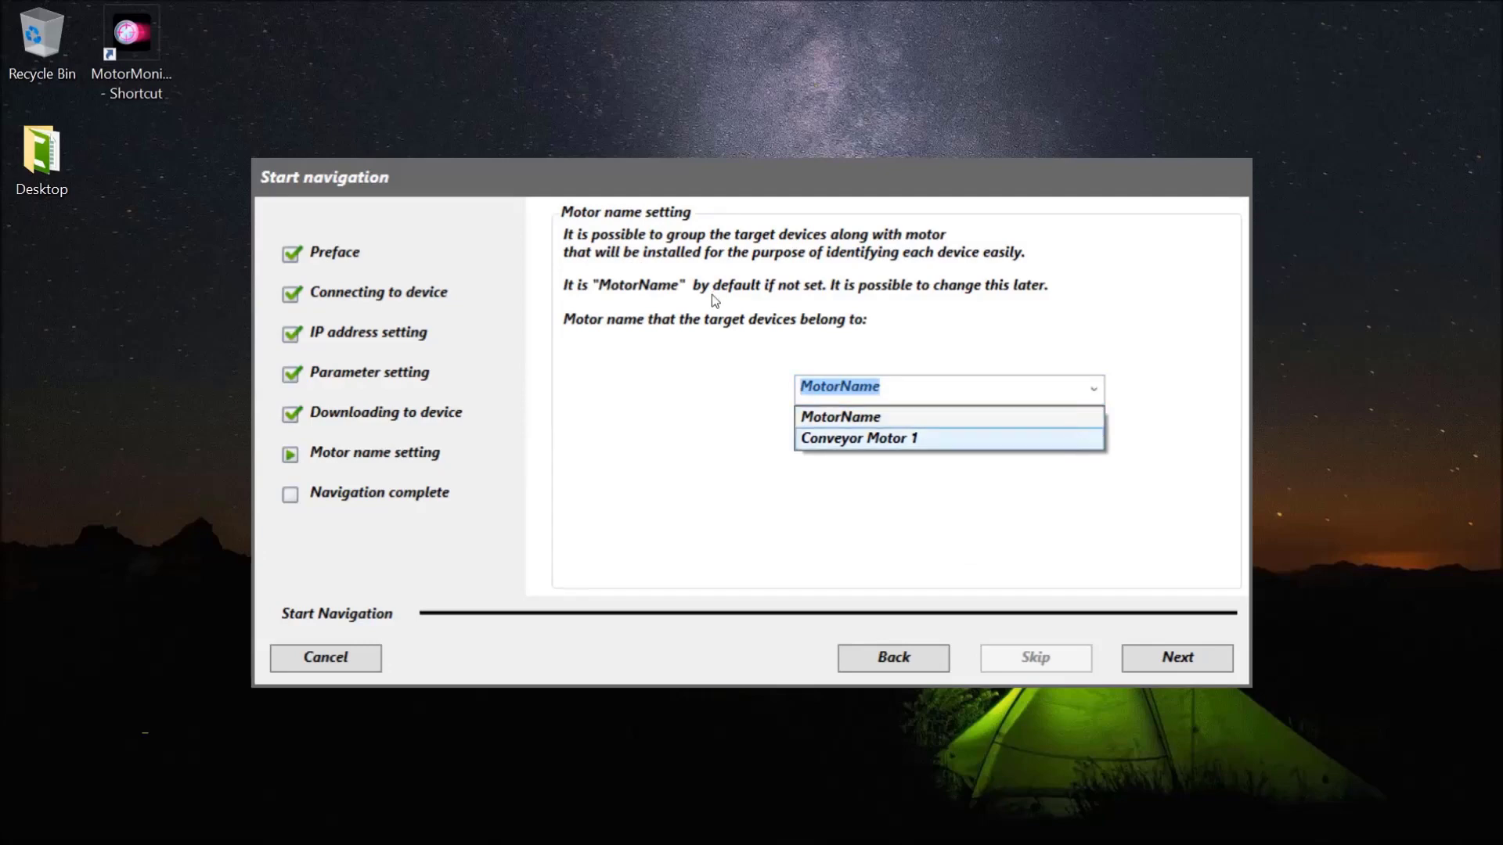
left_click(1067, 441)
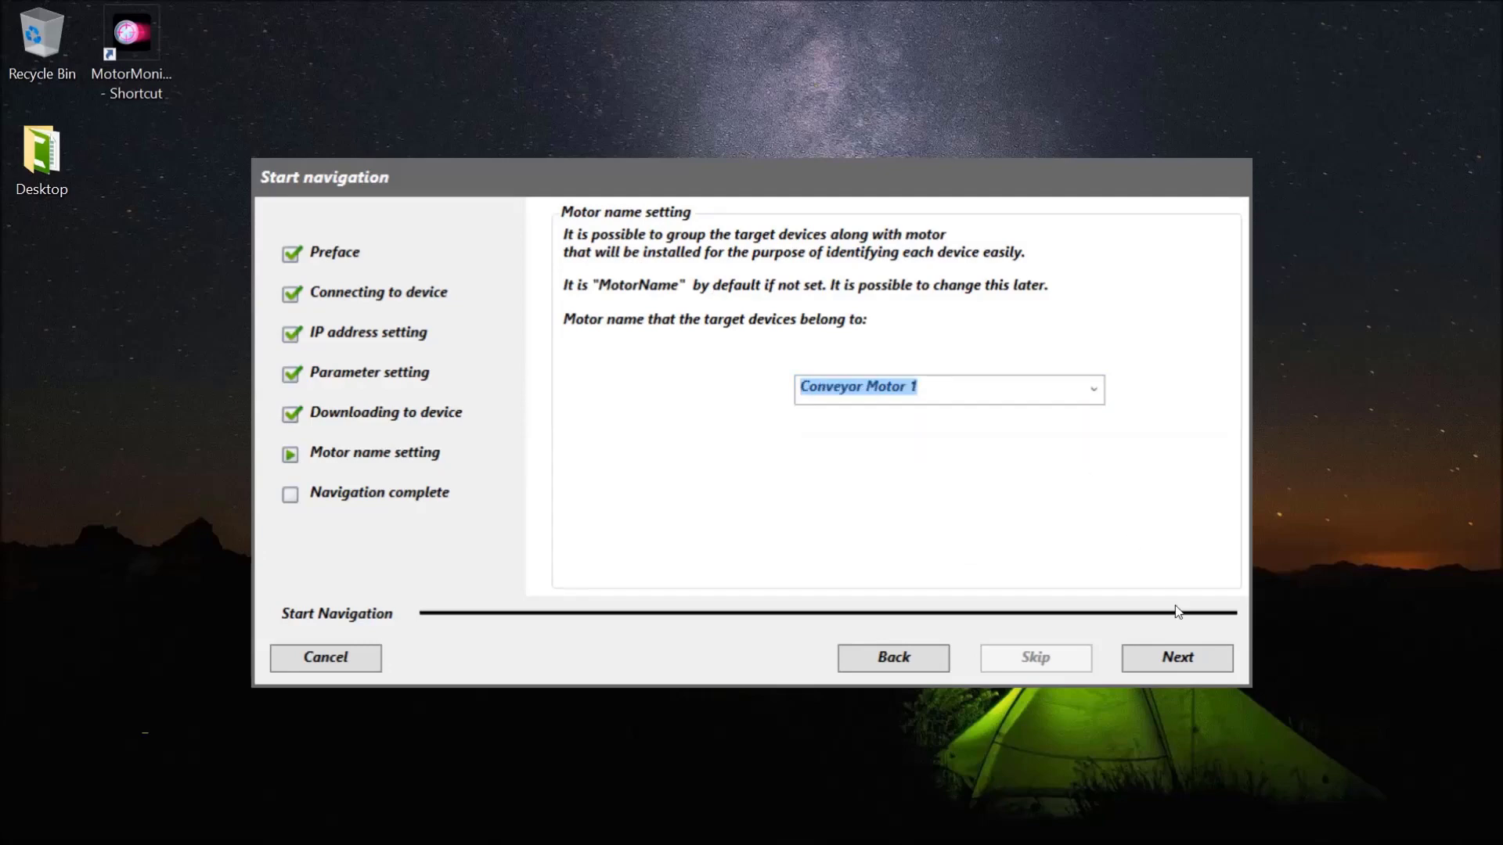
left_click(1175, 664)
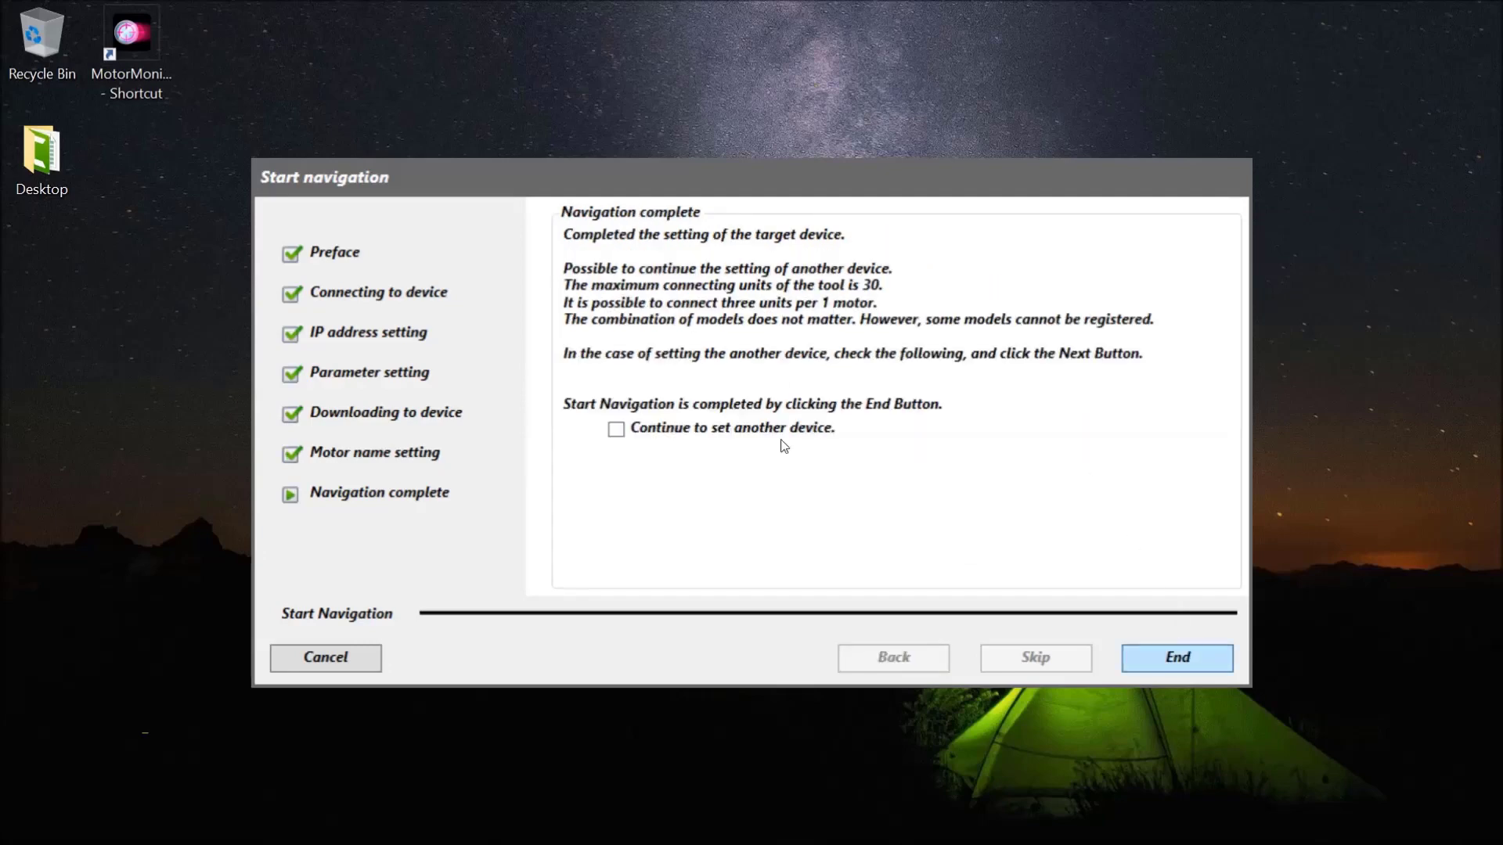
key("Return")
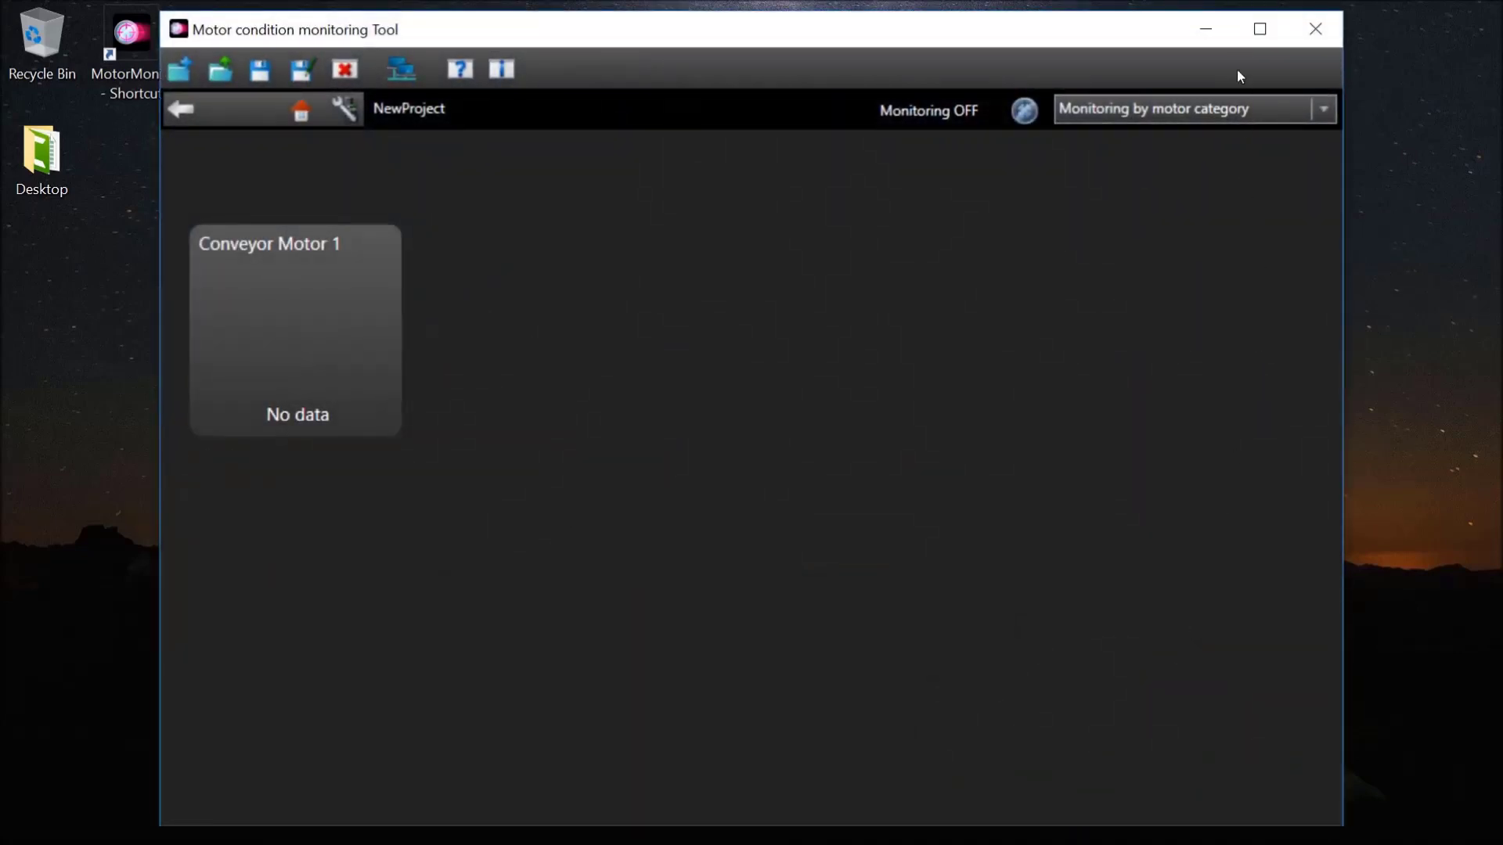
Maximize the monitoring window and view the device readings of Conveyor Motor 1
left_click(1259, 29)
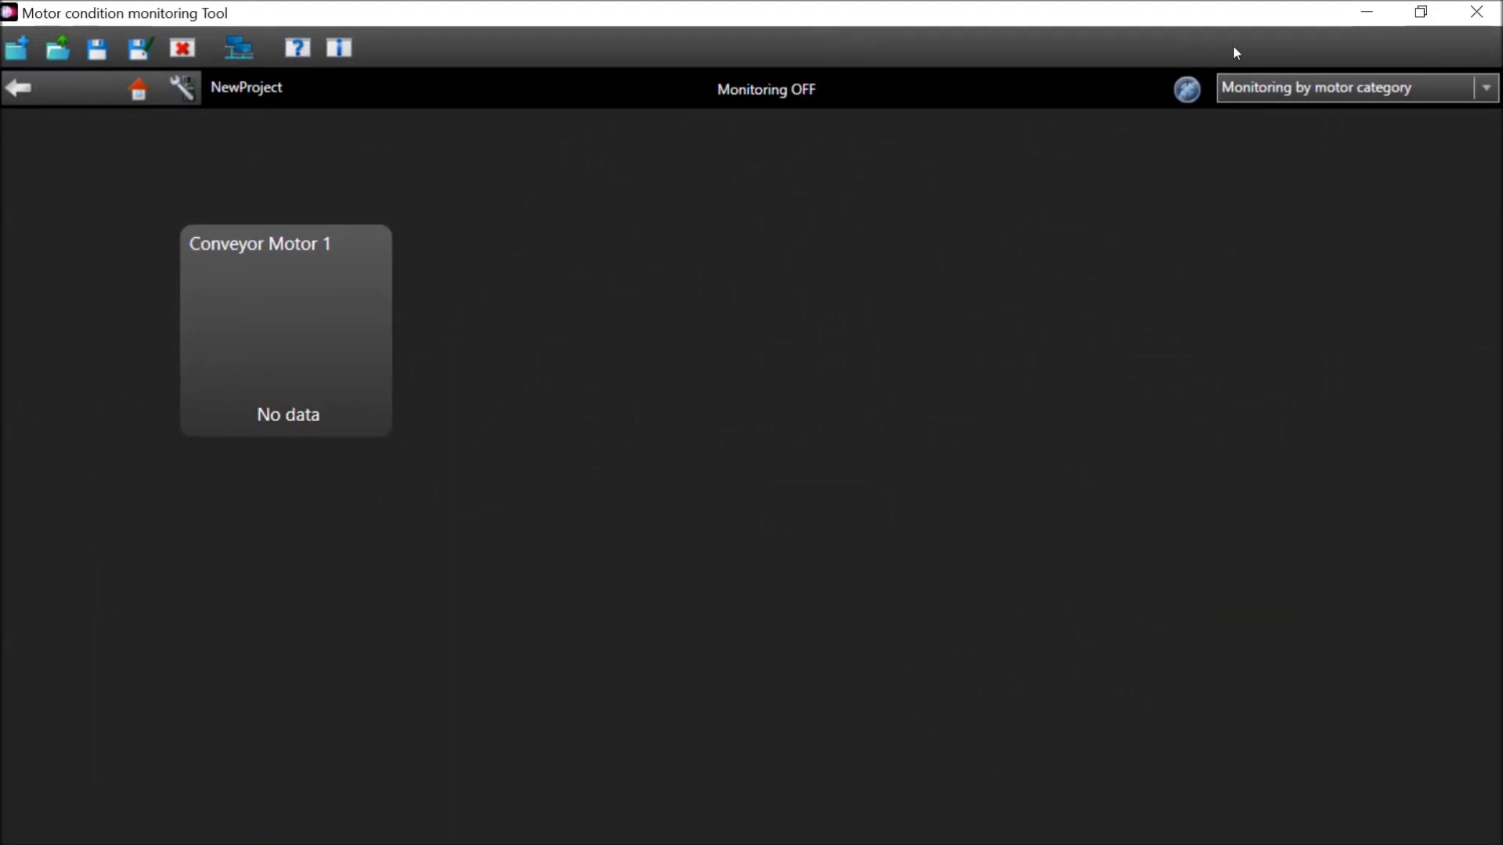
left_click(298, 336)
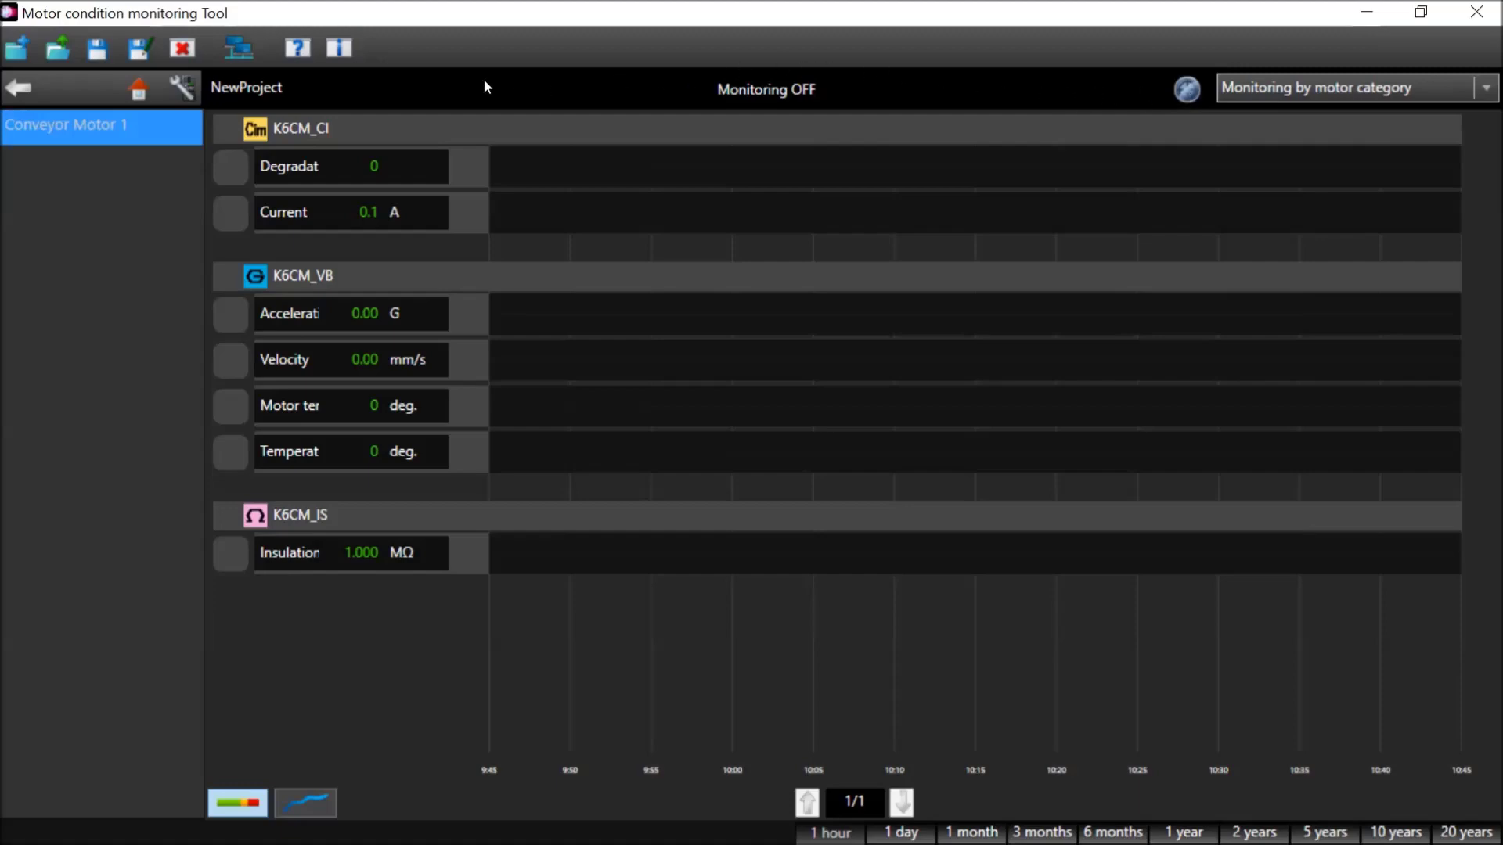
In the settings of Conveyor Motor 1's K6CM_VB device, set the velocity failure warning to 30 mm/s
left_click(182, 87)
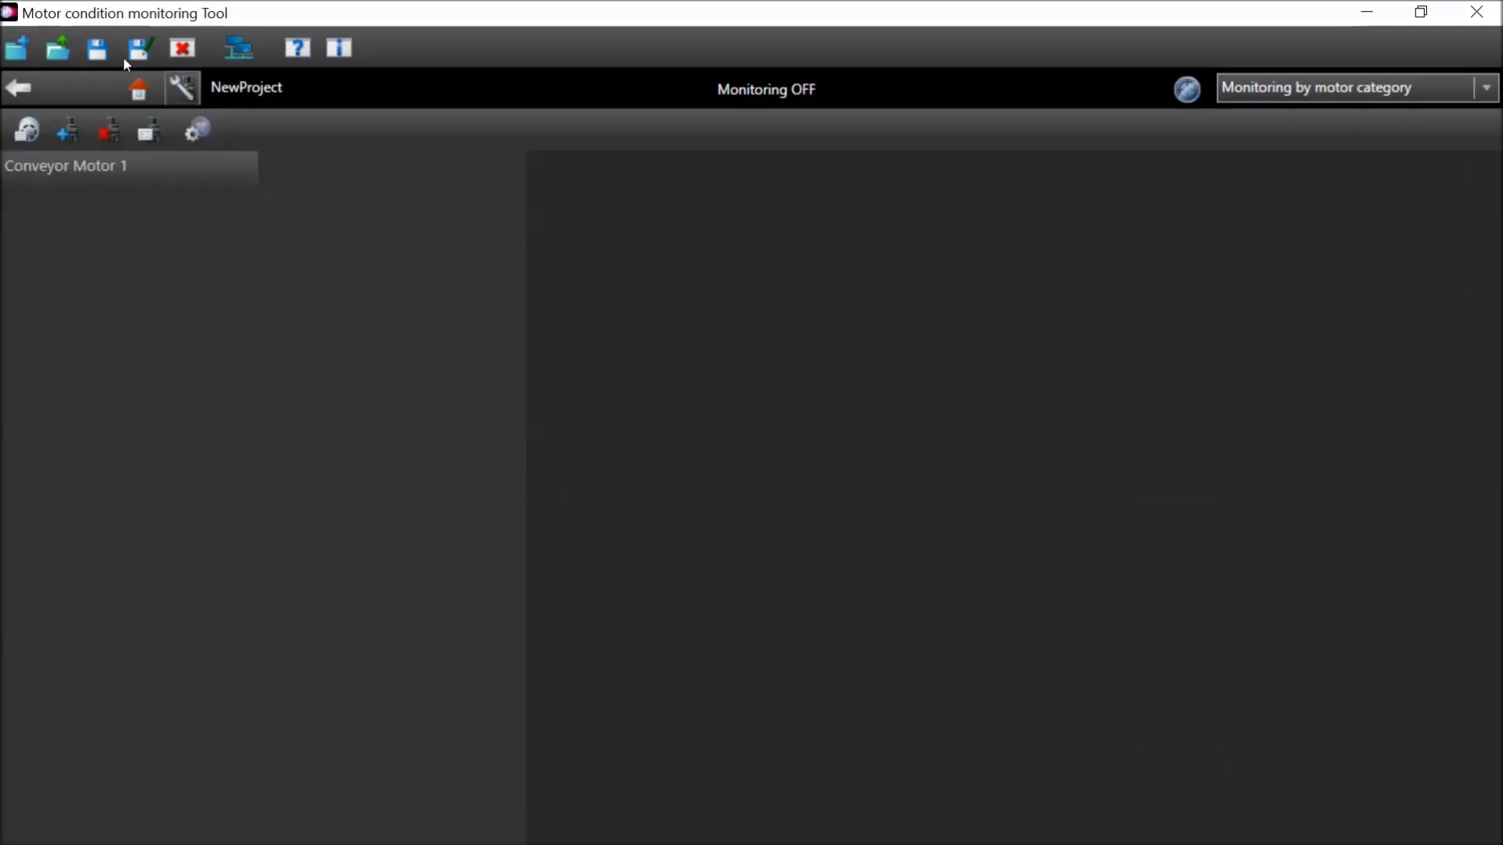
left_click(107, 170)
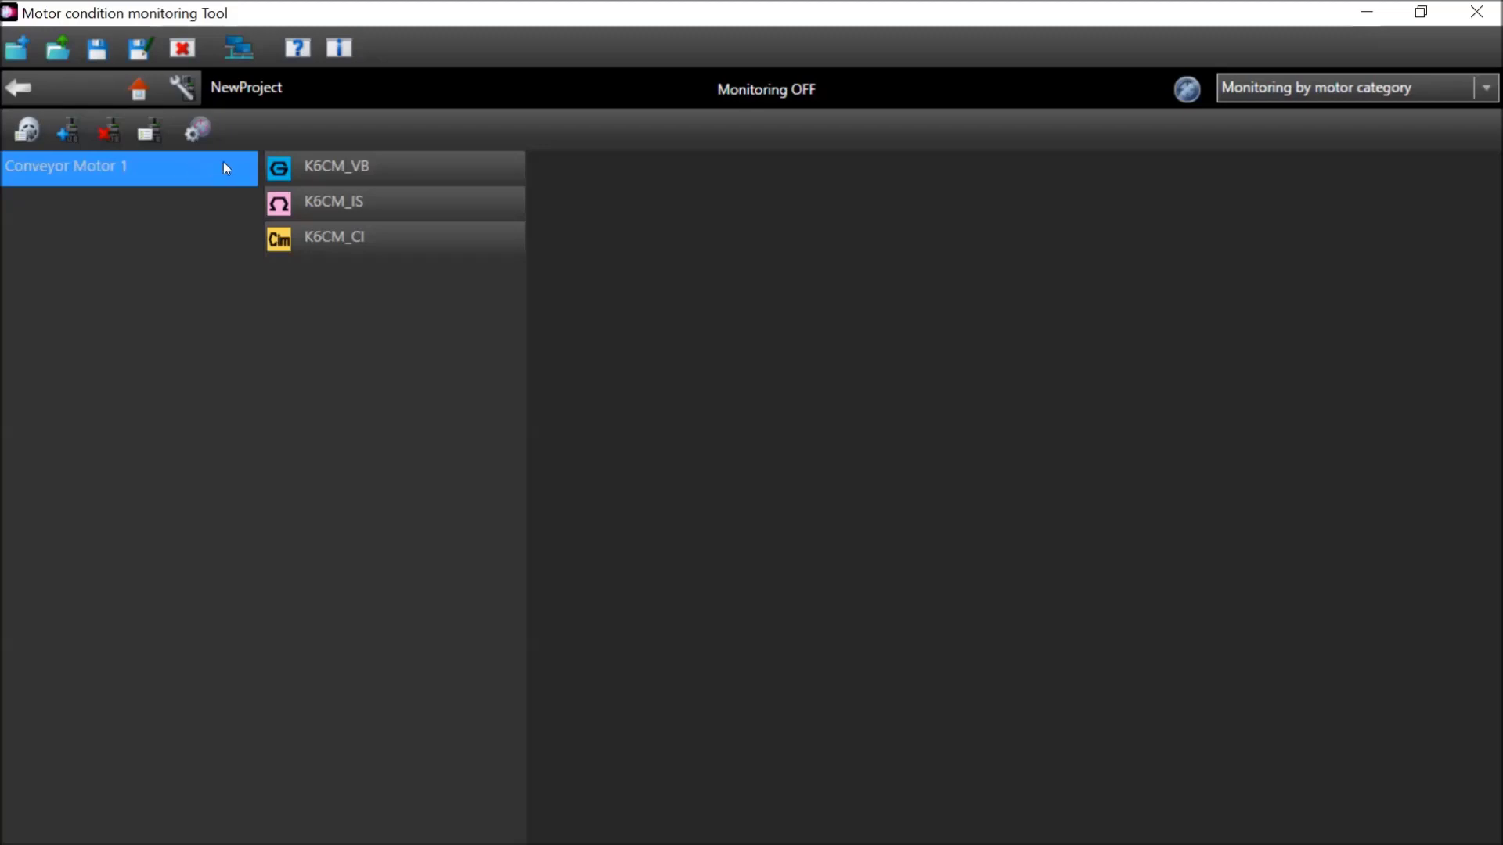
left_click(366, 167)
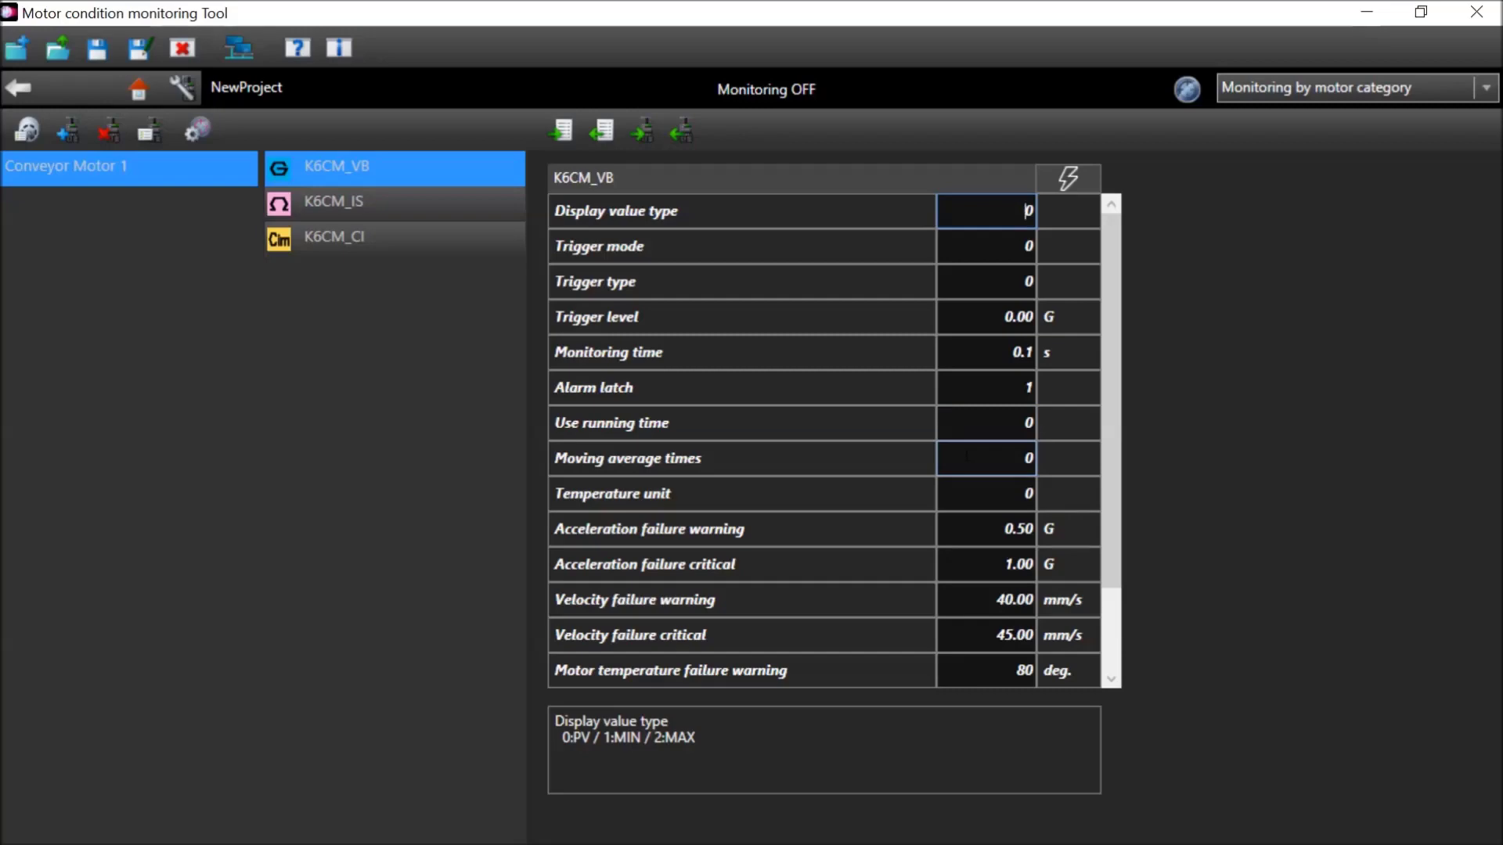
left_click(997, 600)
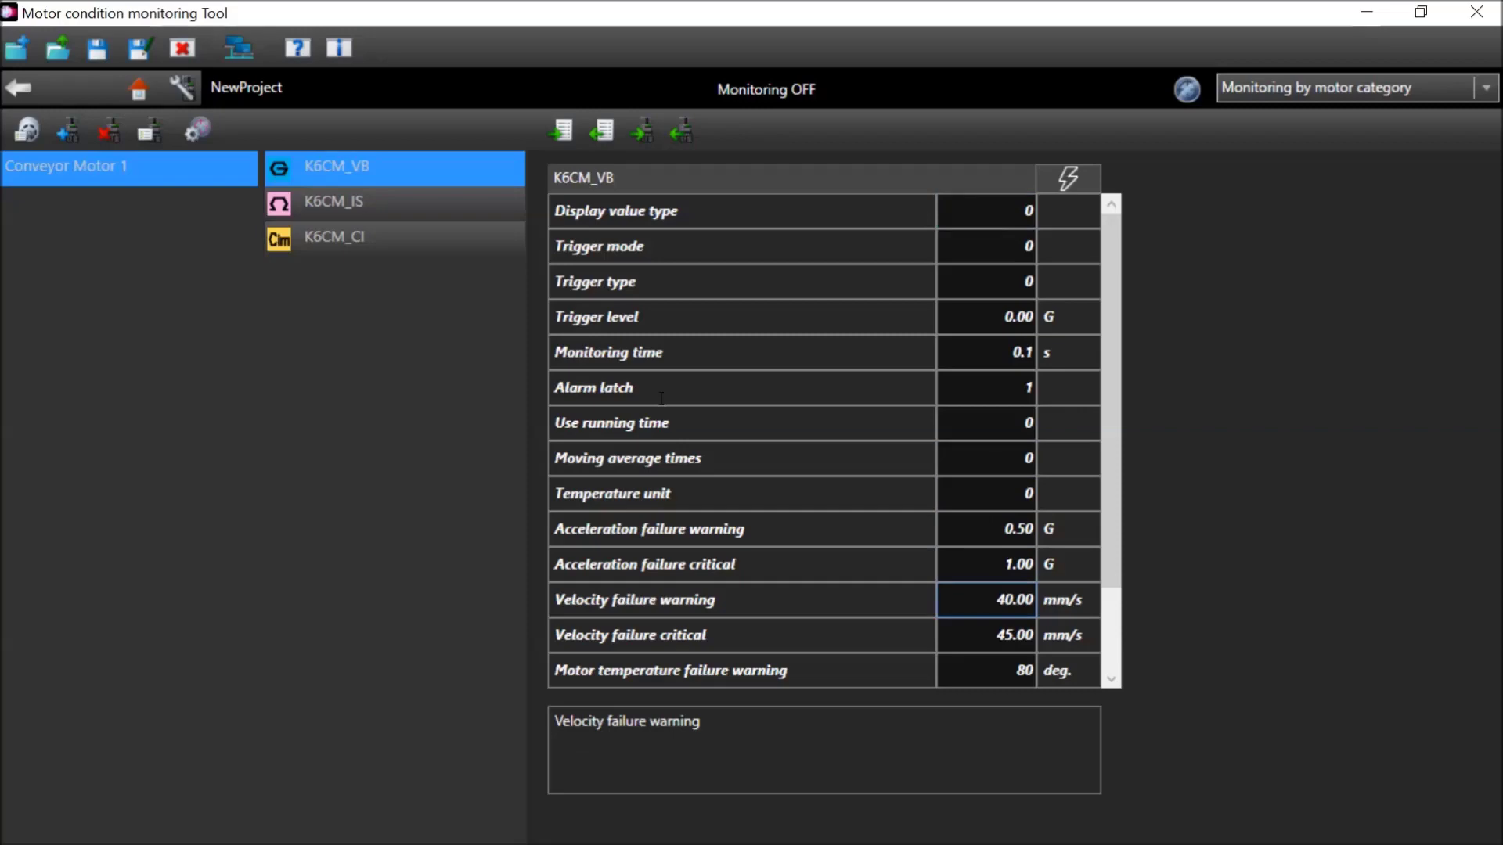
key("Delete")
key("Delete")
type("30")
Download the K6CM_VB parameters to the device and reset it to apply them
left_click(647, 137)
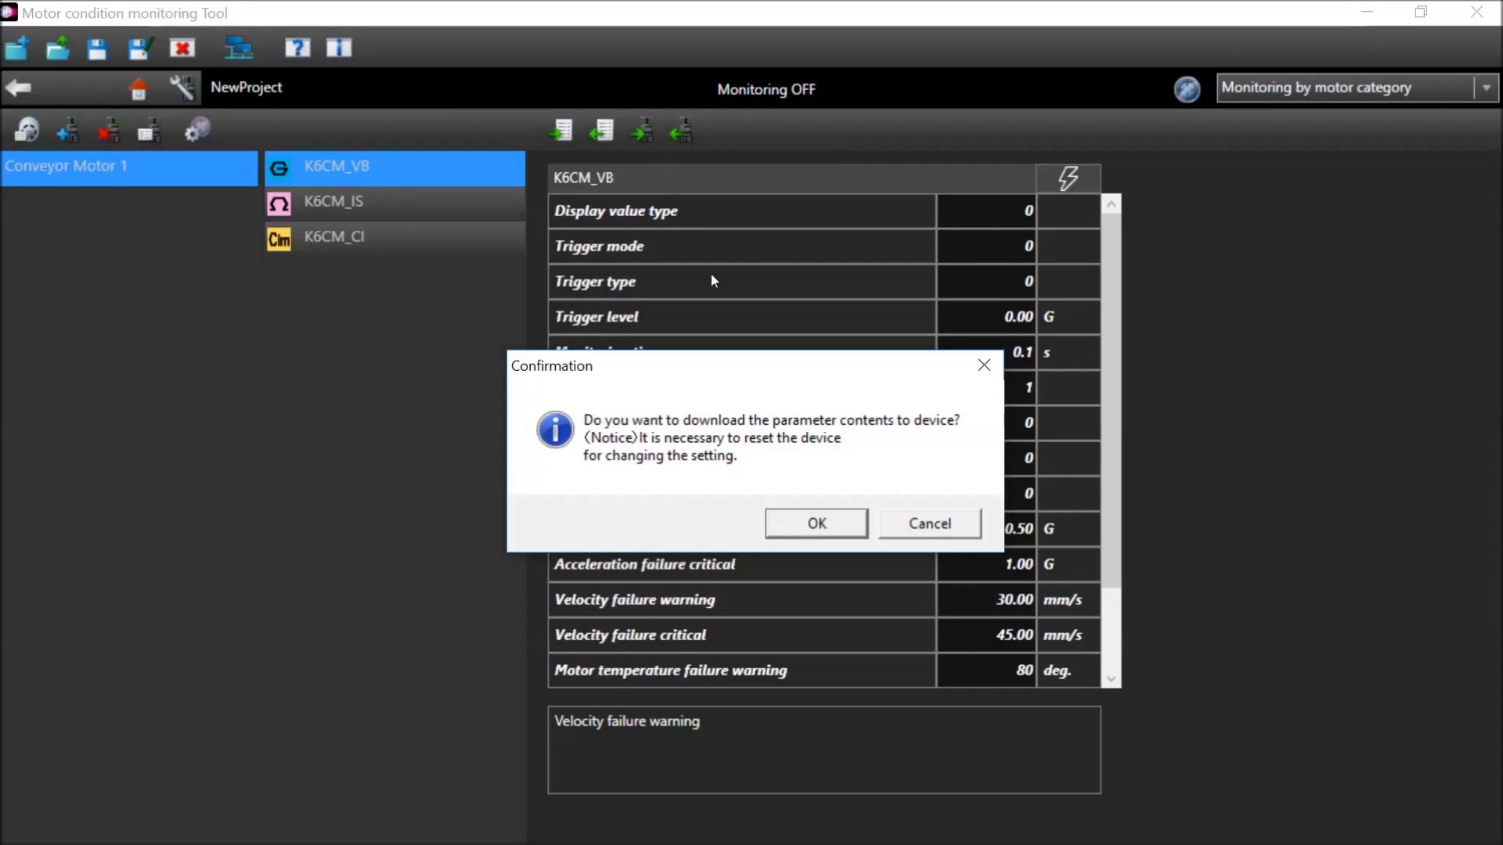
left_click(814, 523)
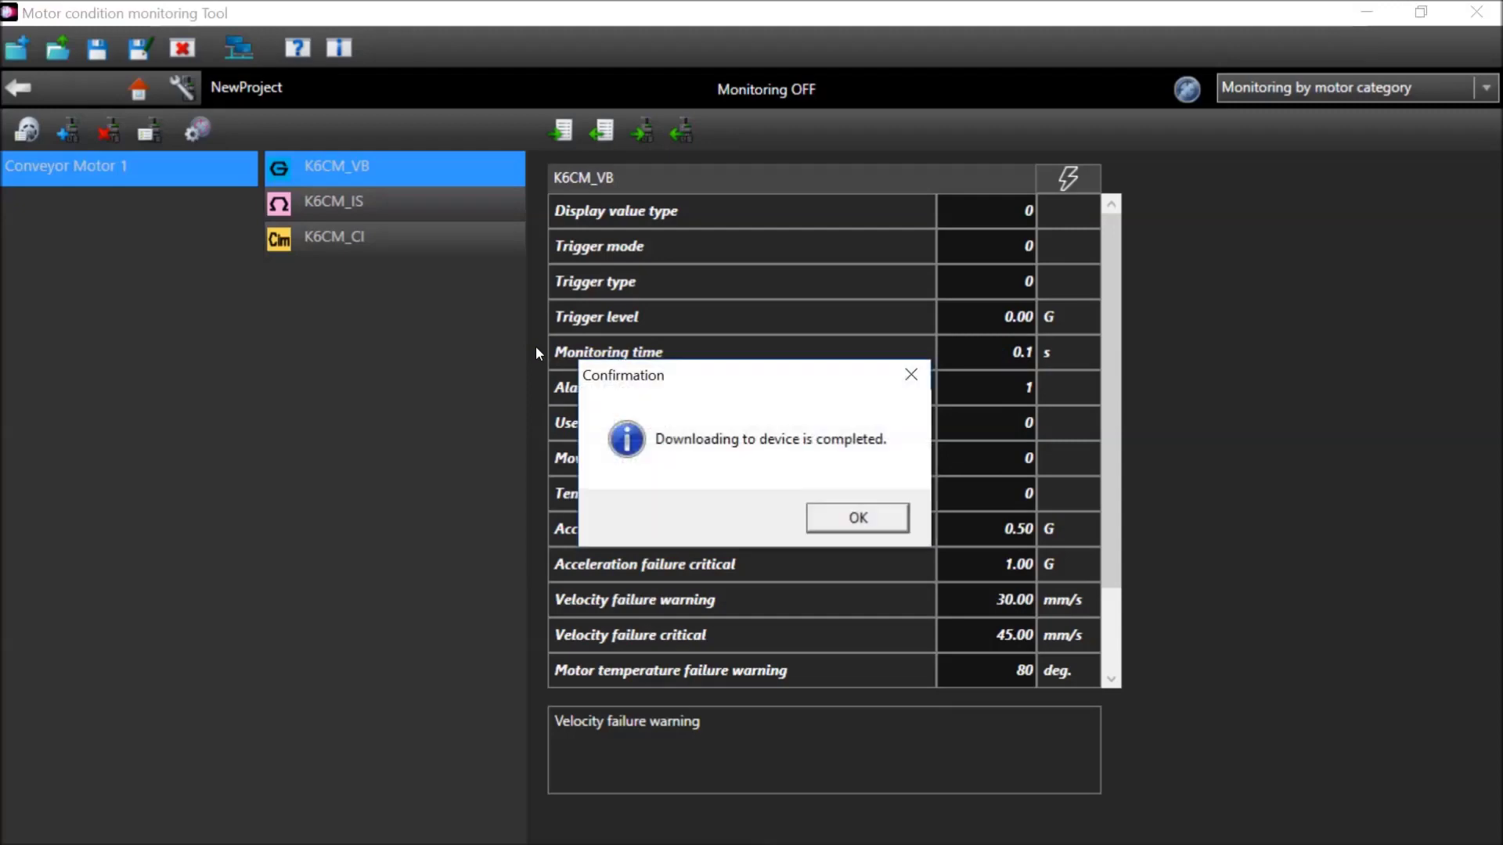
left_click(834, 520)
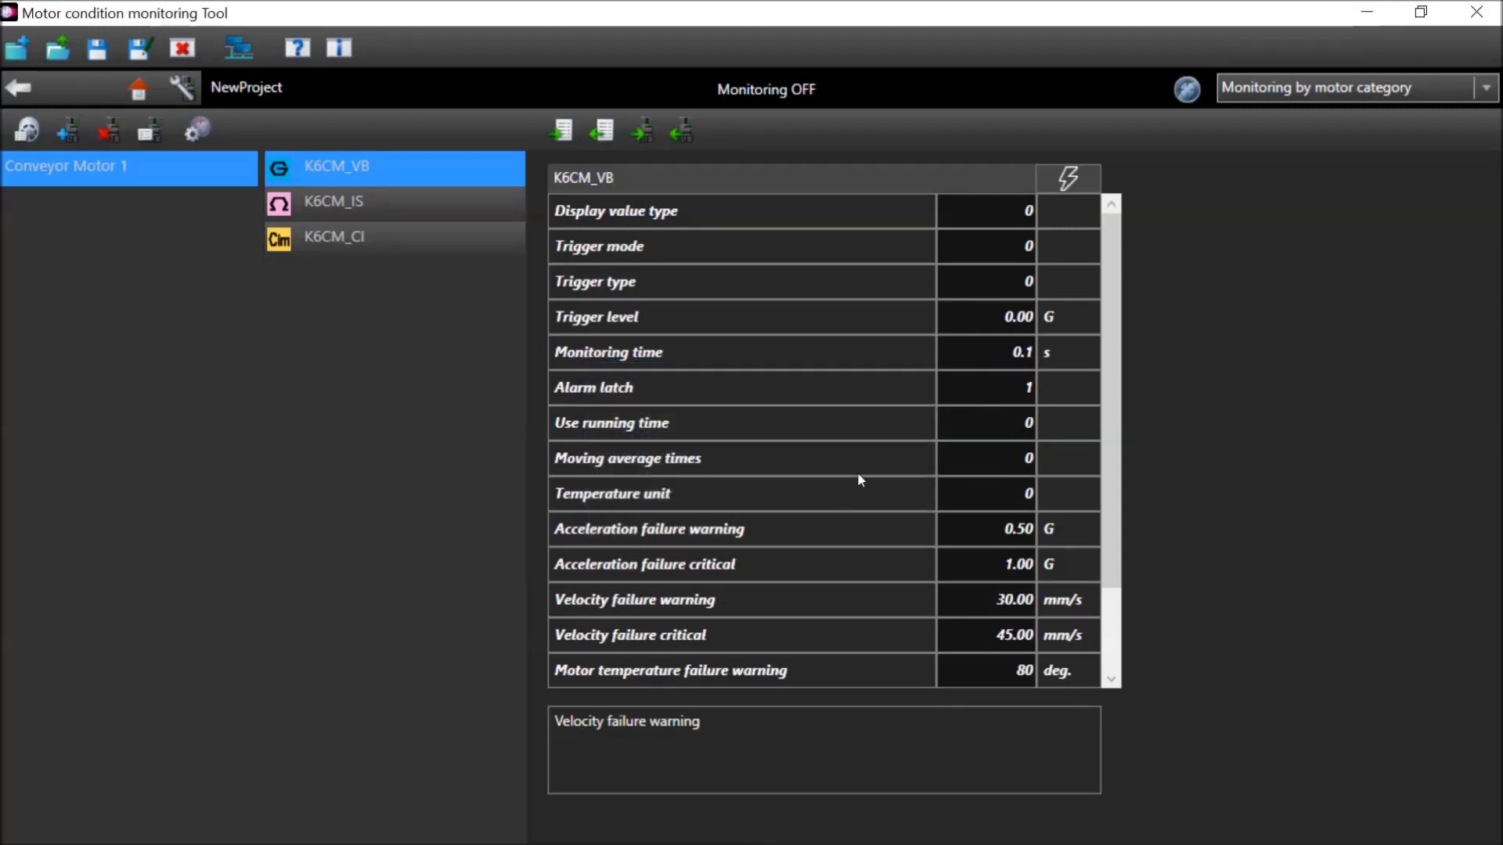
left_click(1074, 187)
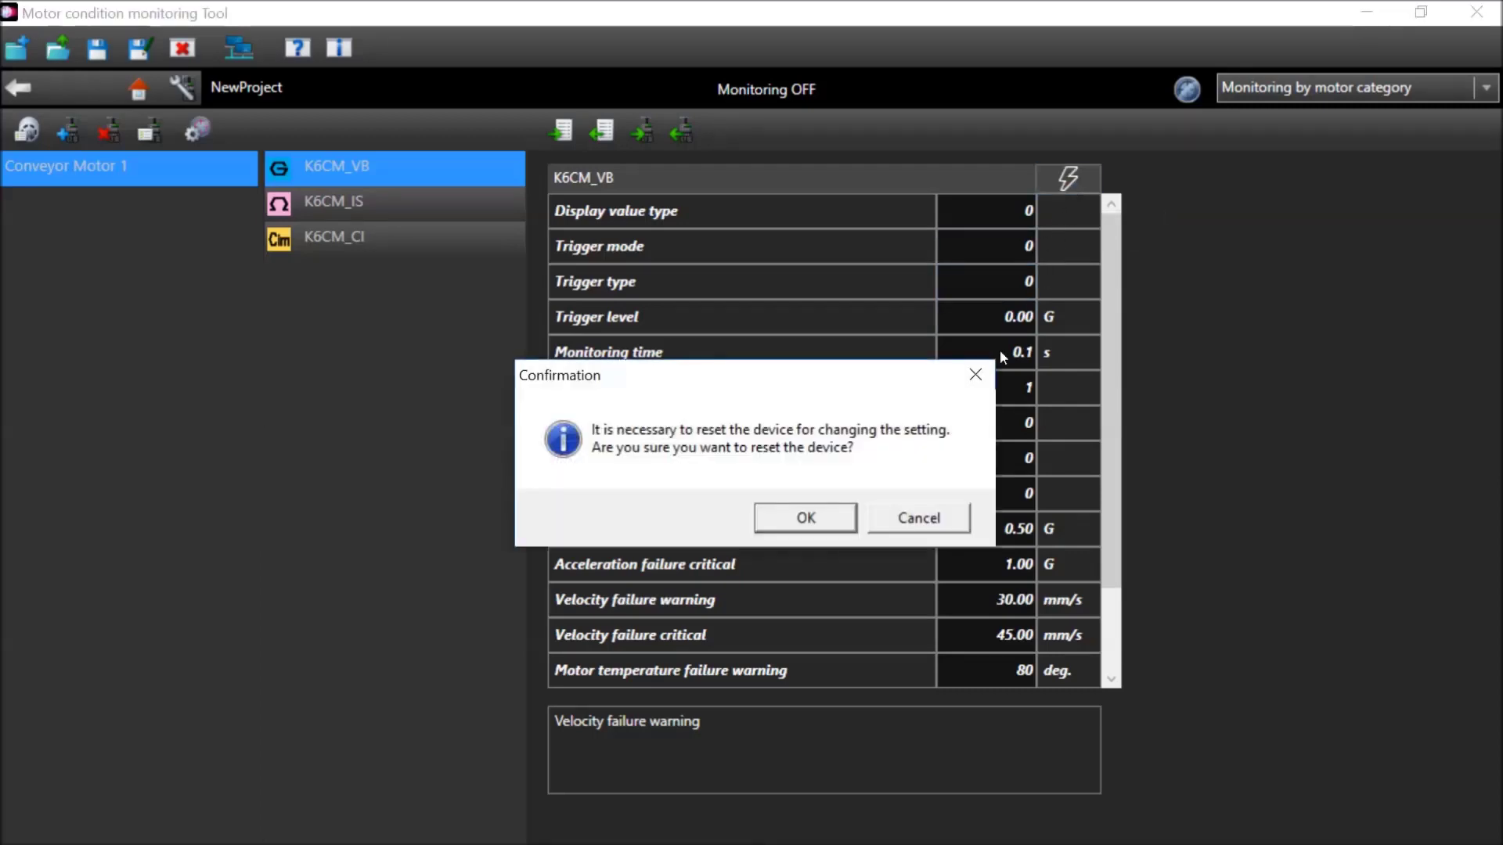
left_click(812, 520)
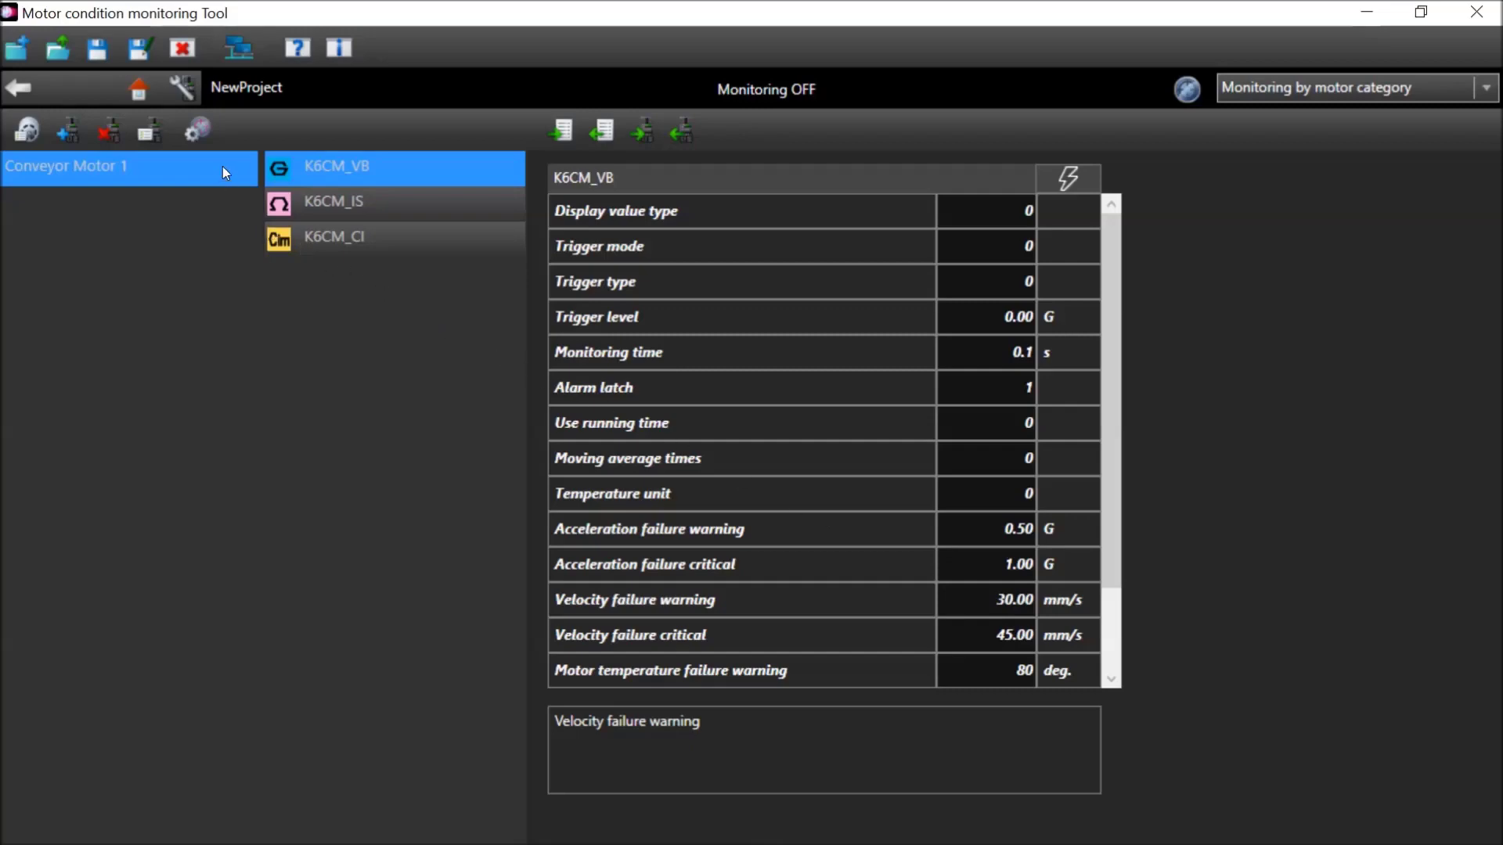
Set the K6CM monitoring cycle to 1 s and save the setting
left_click(201, 130)
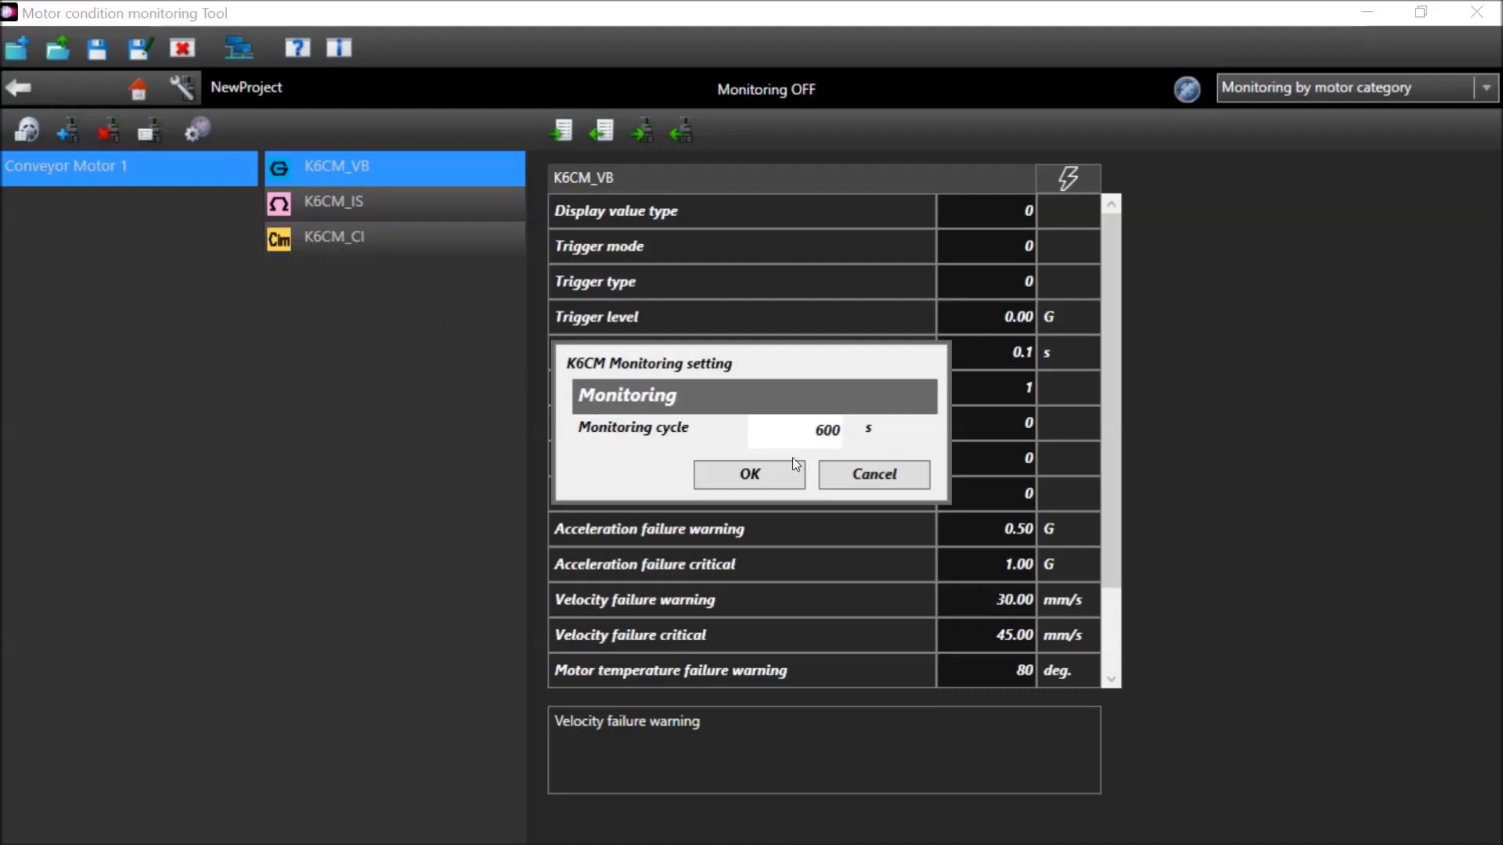
double_click(828, 429)
type("1")
left_click(762, 472)
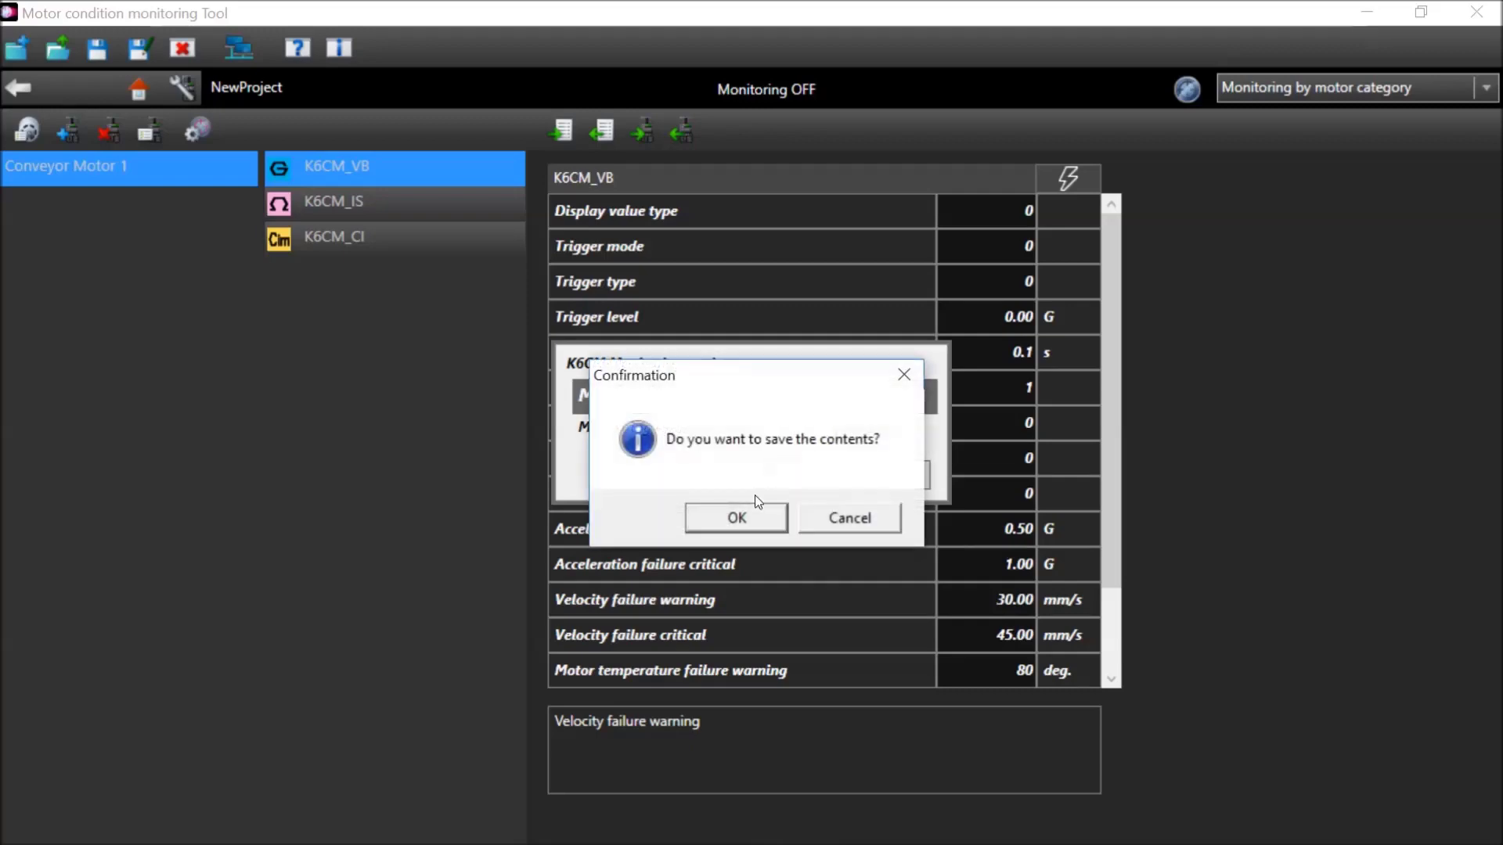
left_click(745, 516)
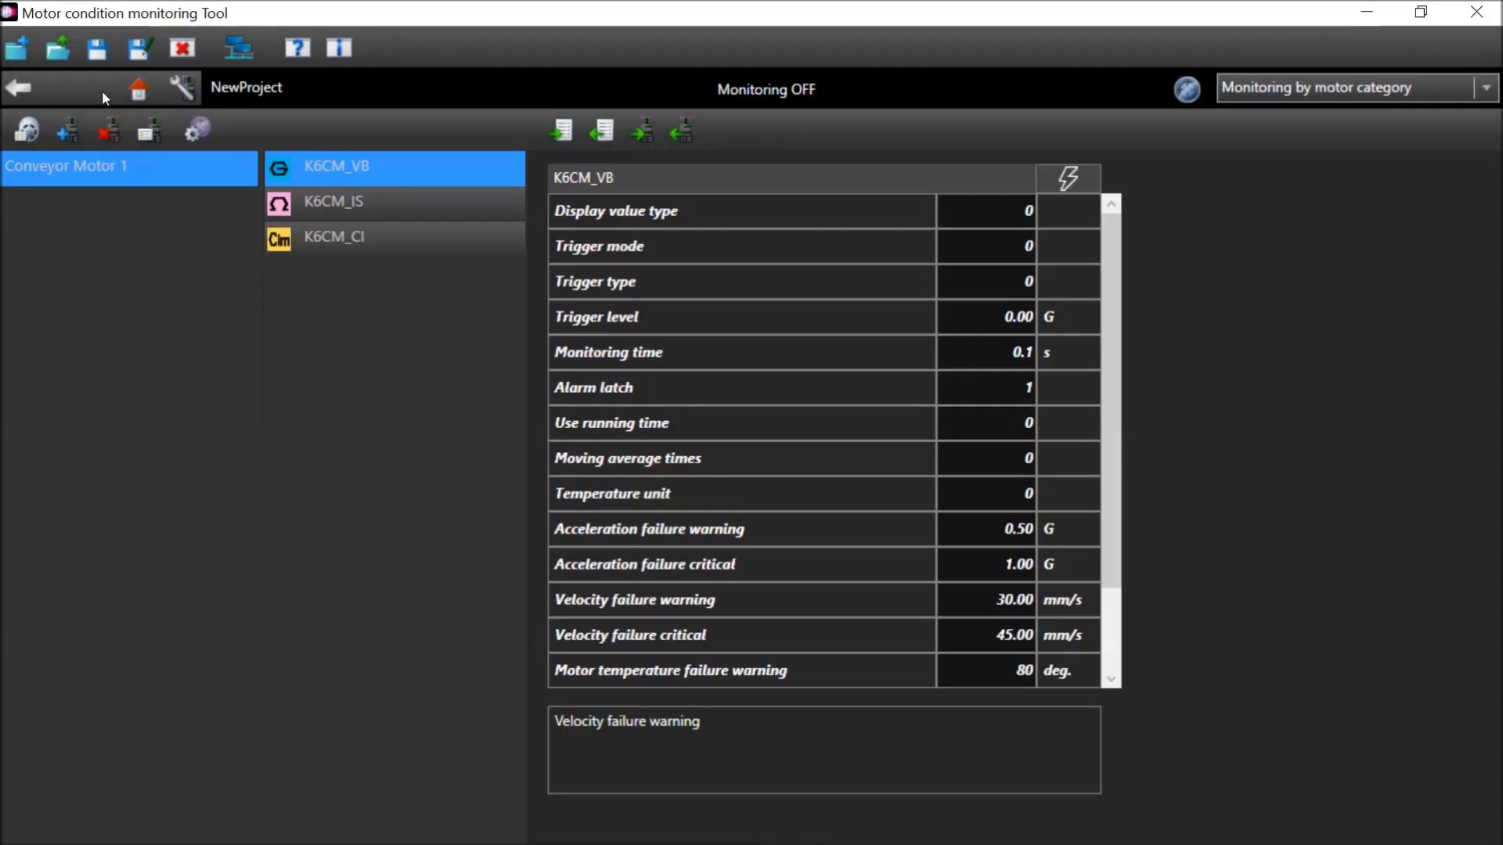
Return to the motor overview, open Conveyor Motor 1, and start monitoring
left_click(138, 89)
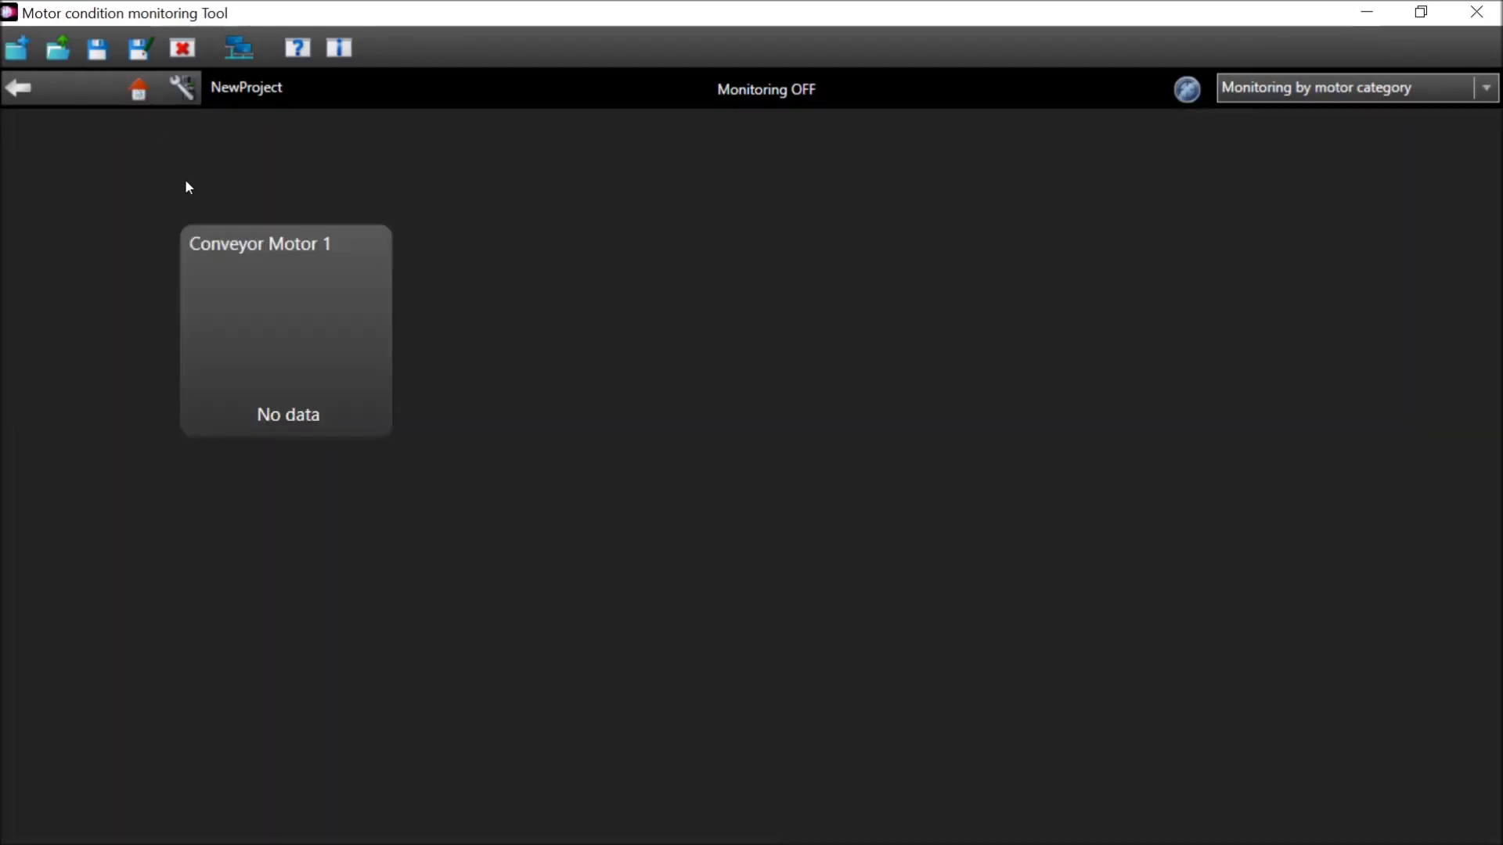
left_click(276, 307)
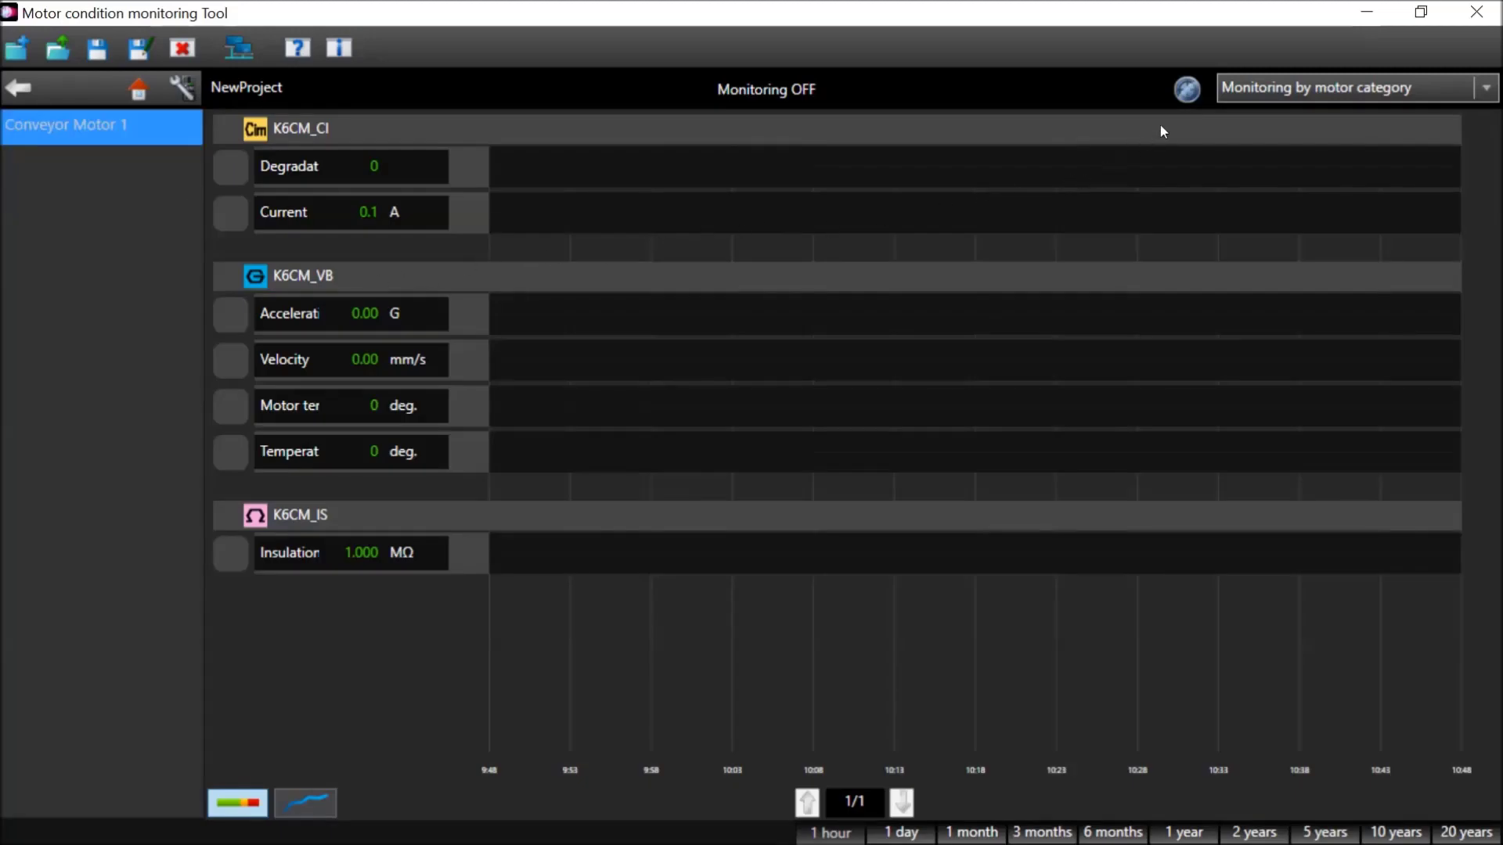
left_click(1186, 90)
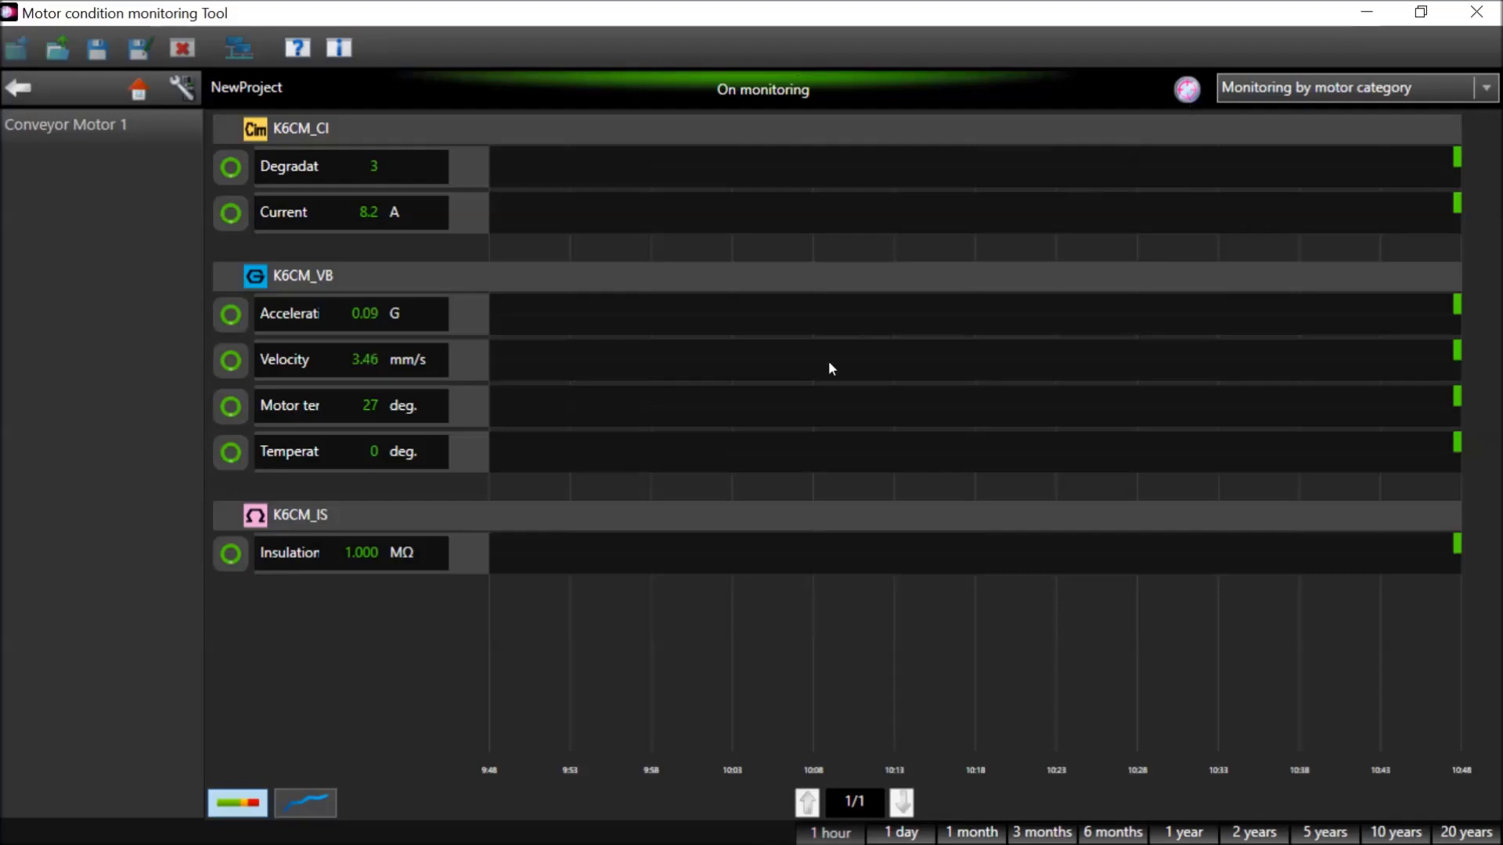
View the trend graphs and K6CM_CI degradation level details, and open the comment entry for them
left_click(312, 801)
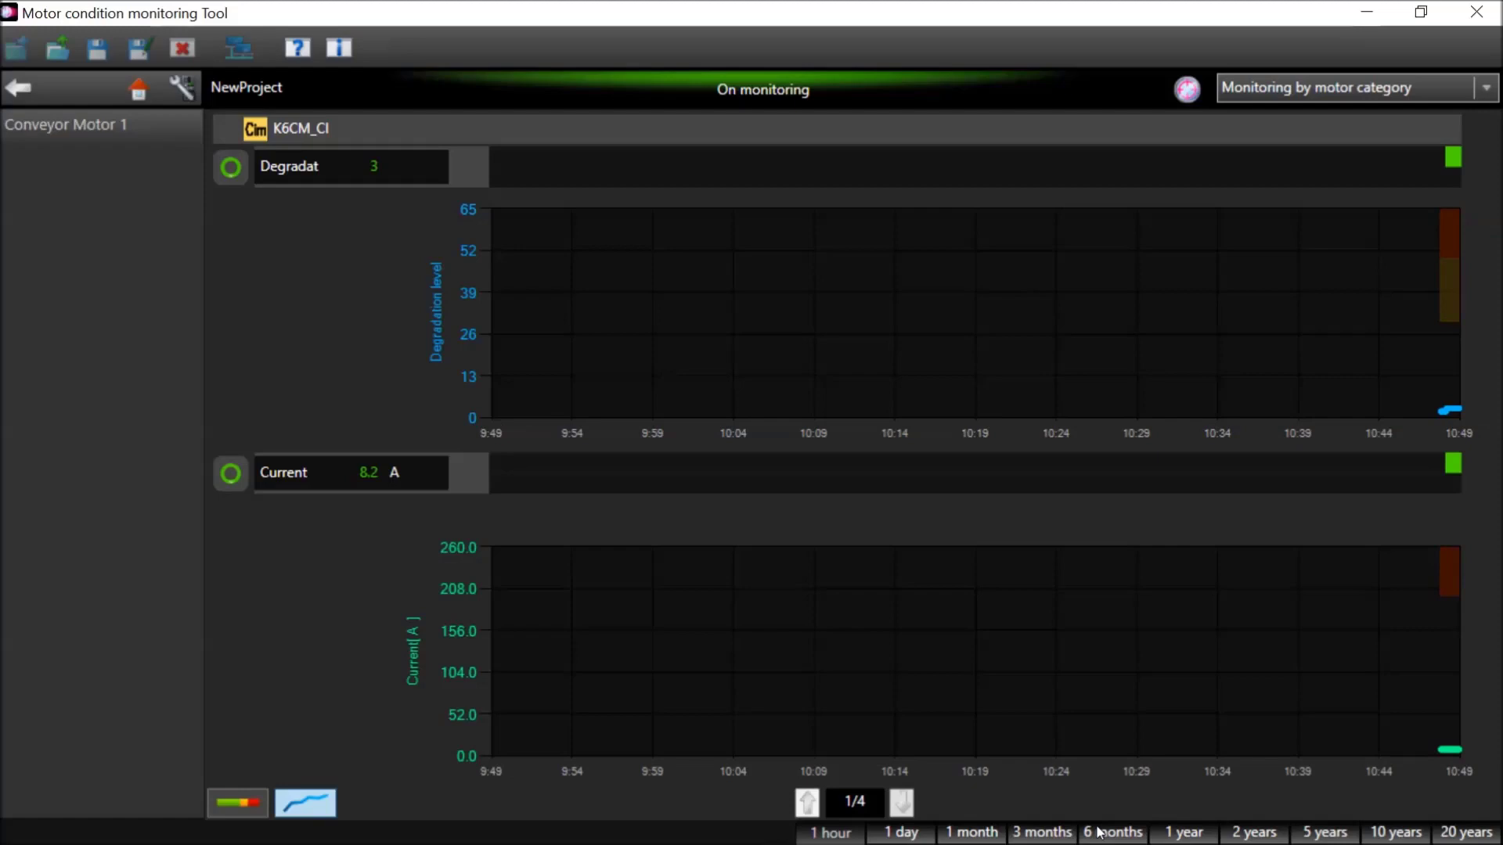
left_click(232, 170)
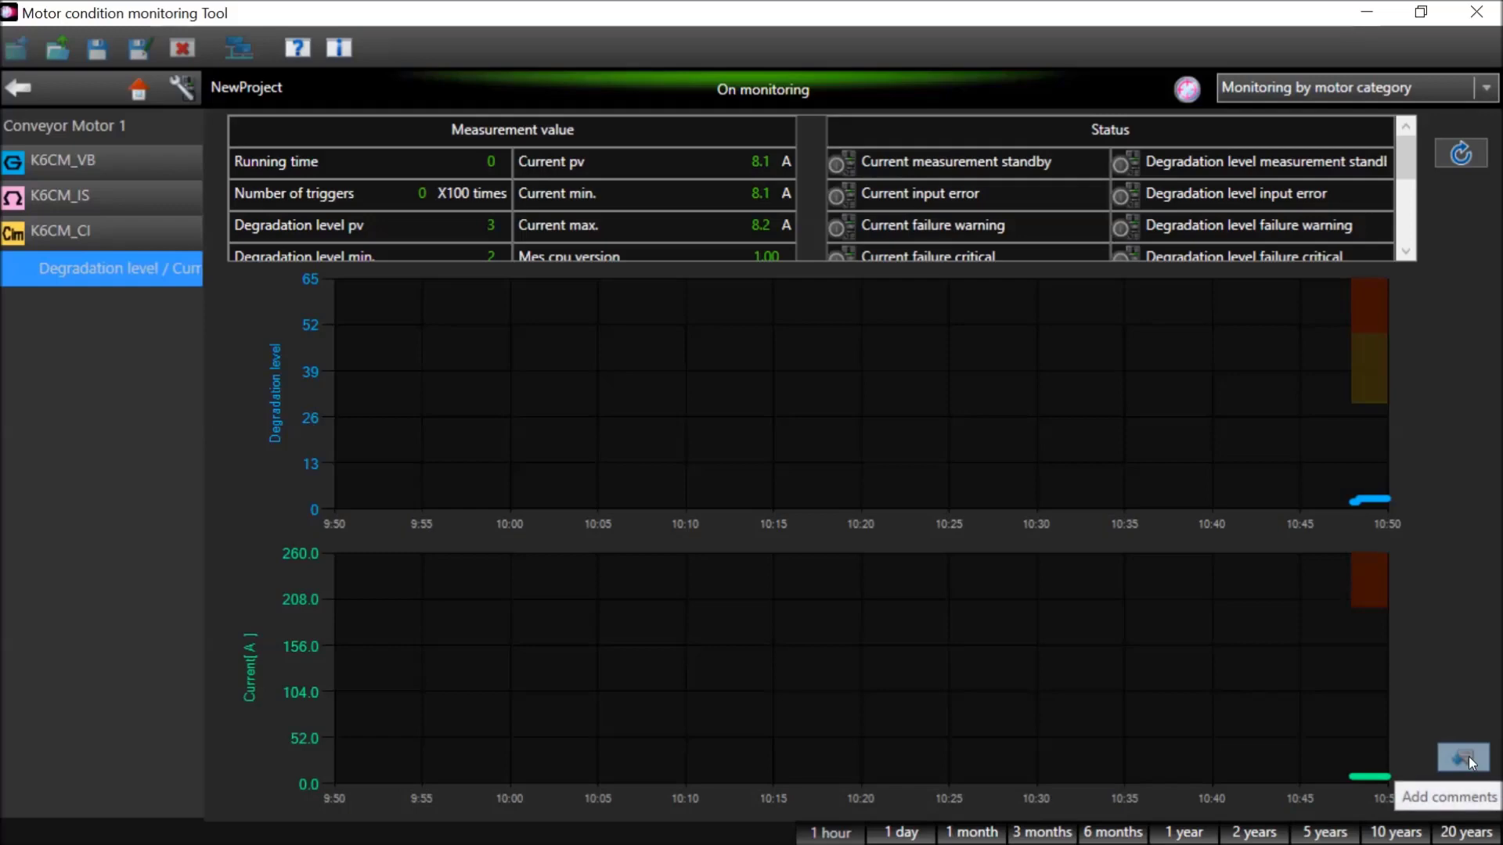
left_click(1469, 759)
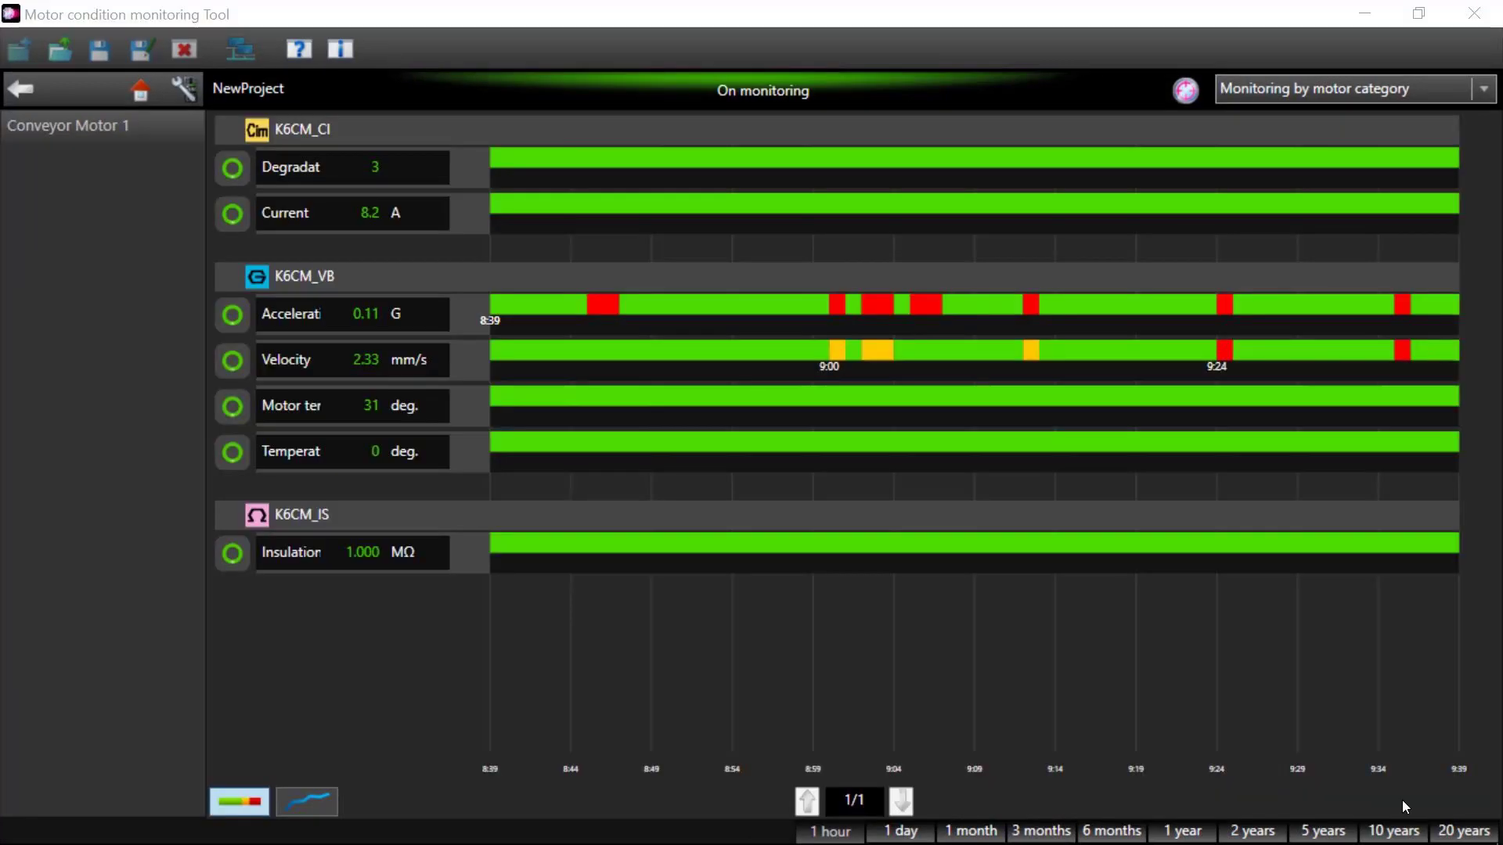